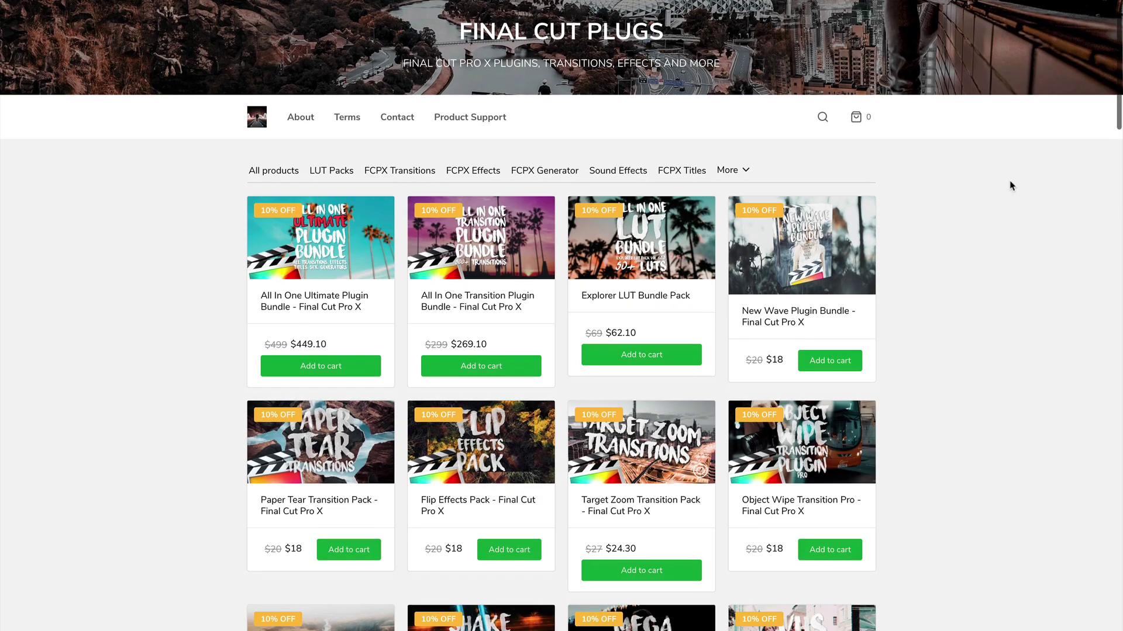
- Browse the Final Cut Plugs store's product catalogue, including its second page with the free plugins
scroll(1009, 180, "down", 3)
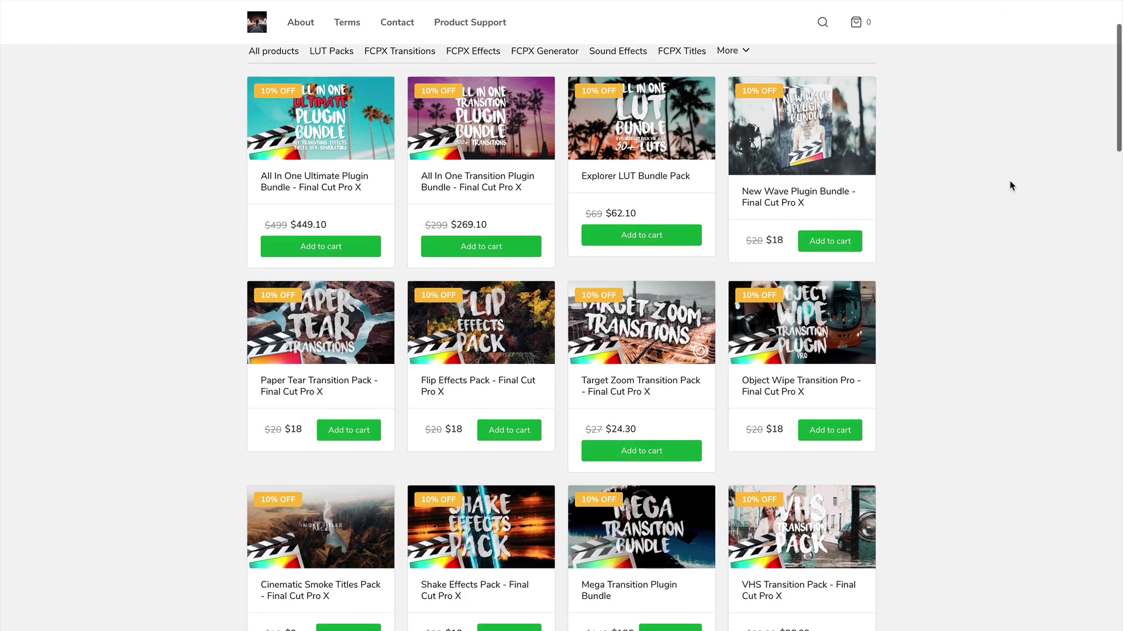
scroll(1009, 186, "down", 3)
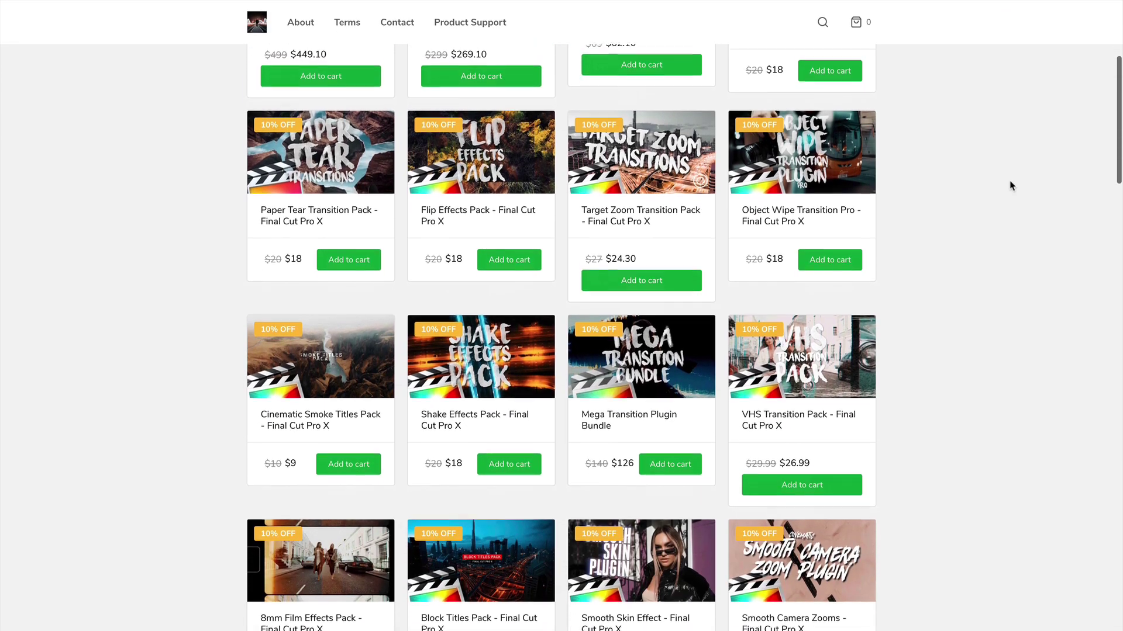
scroll(1011, 186, "down", 3)
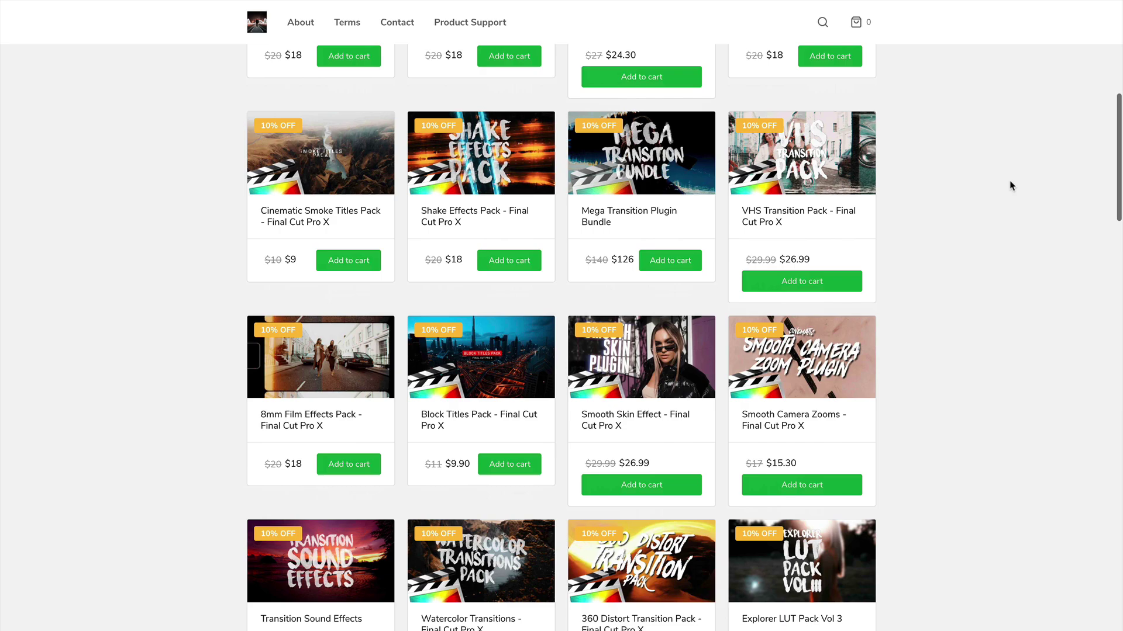
scroll(1010, 185, "down", 10)
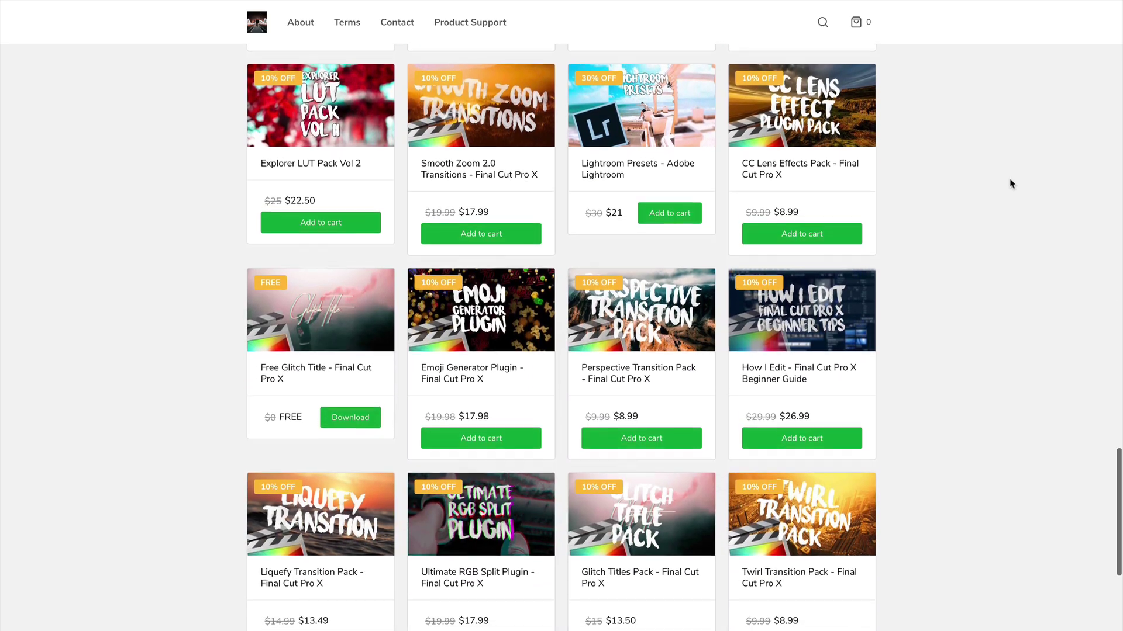
scroll(1011, 184, "down", 2)
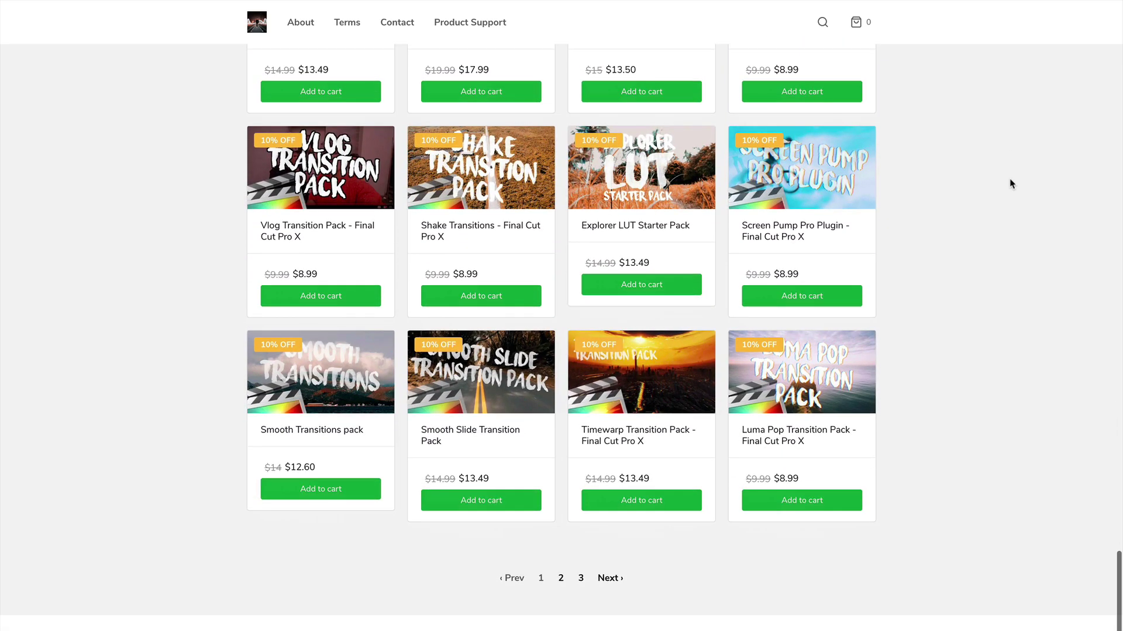
left_click(562, 580)
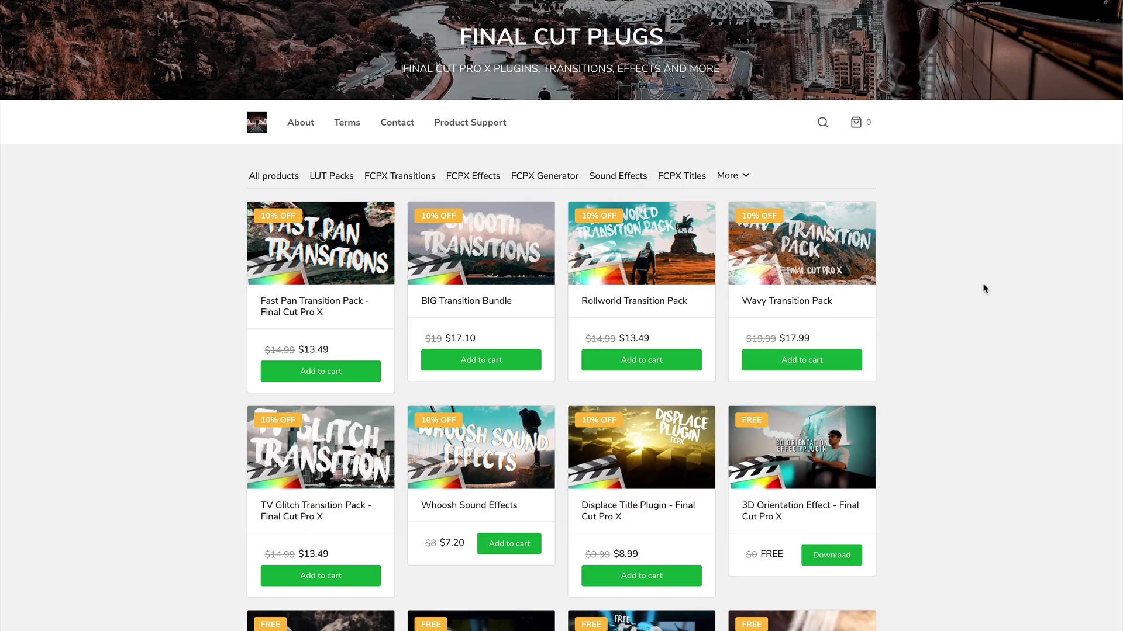
scroll(984, 288, "down", 15)
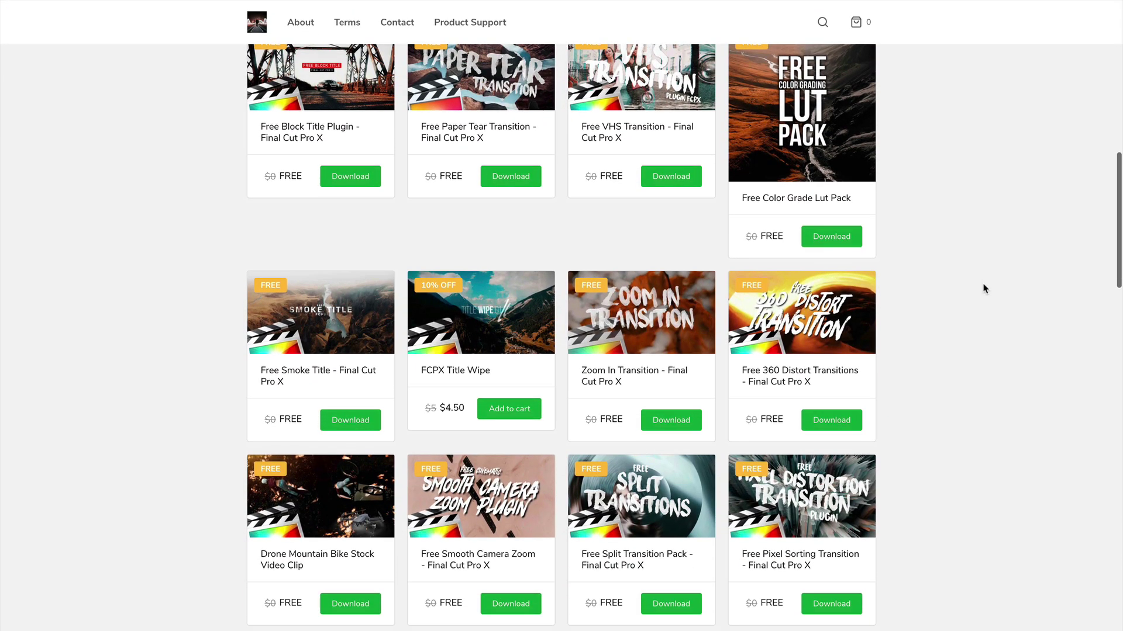
scroll(985, 289, "down", 2)
scroll(983, 287, "up", 15)
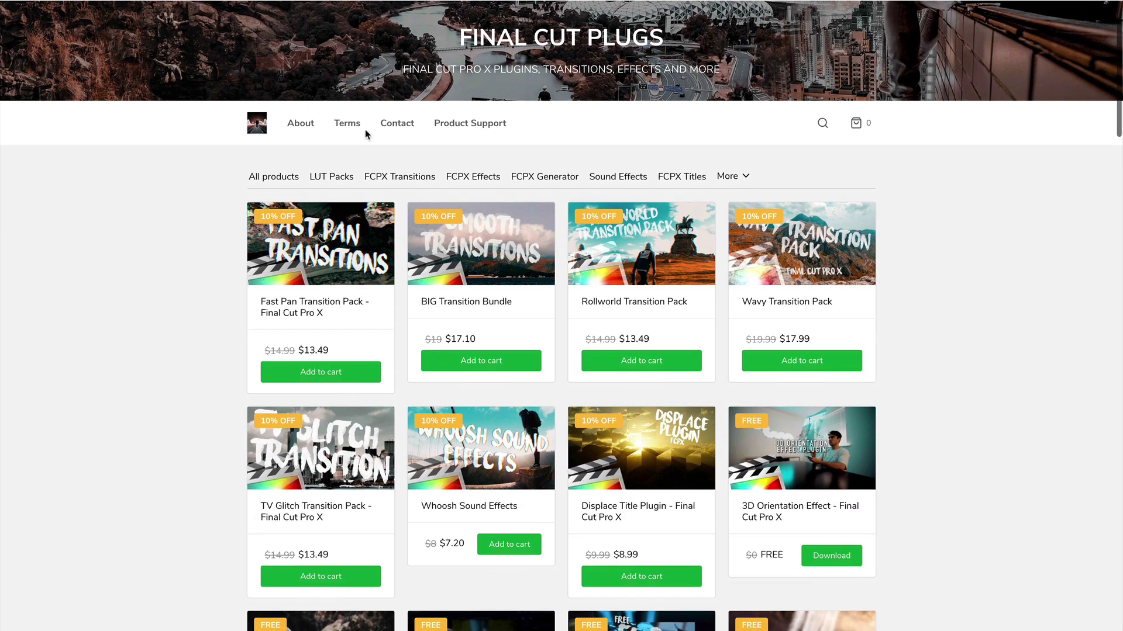
- Return to all products and look through the All In One Ultimate Plugin Bundle page
left_click(264, 177)
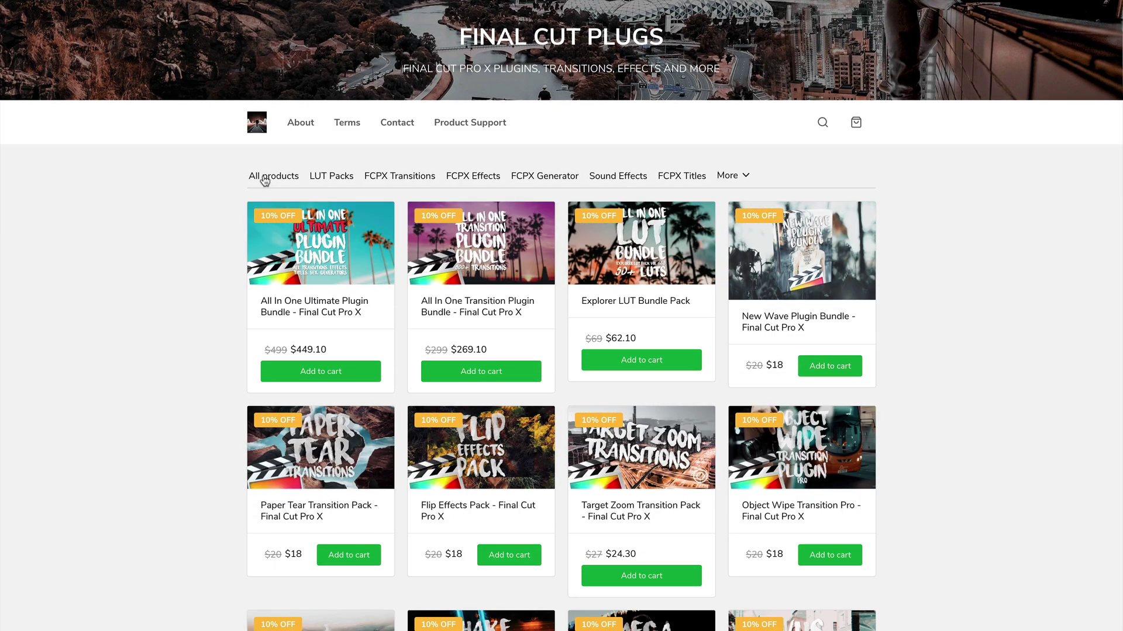
left_click(320, 248)
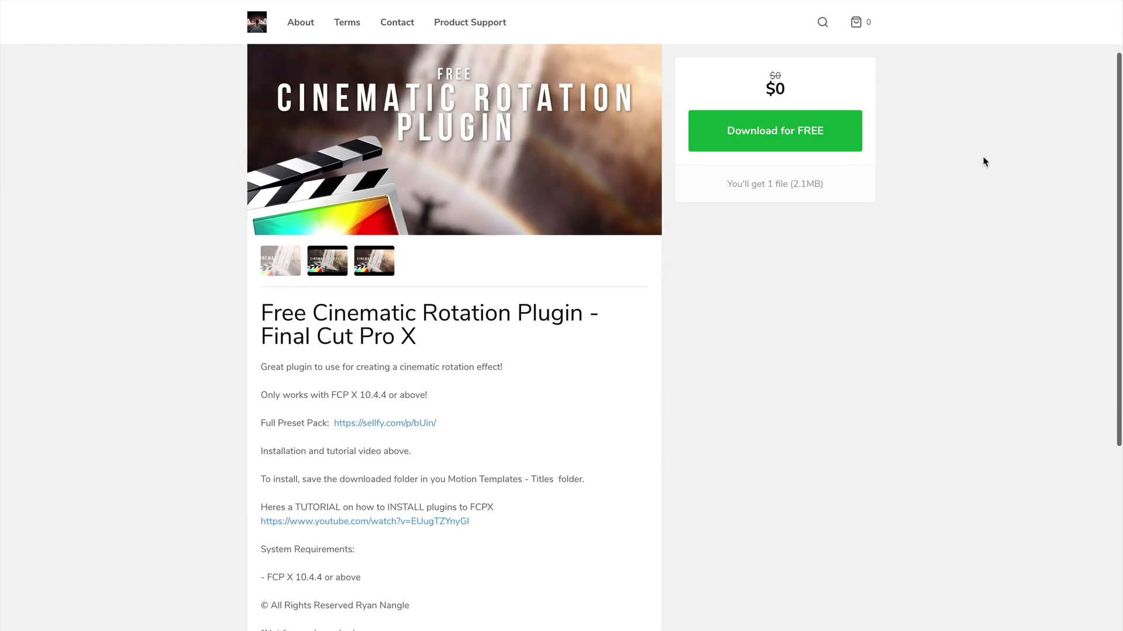
scroll(984, 162, "down", 6)
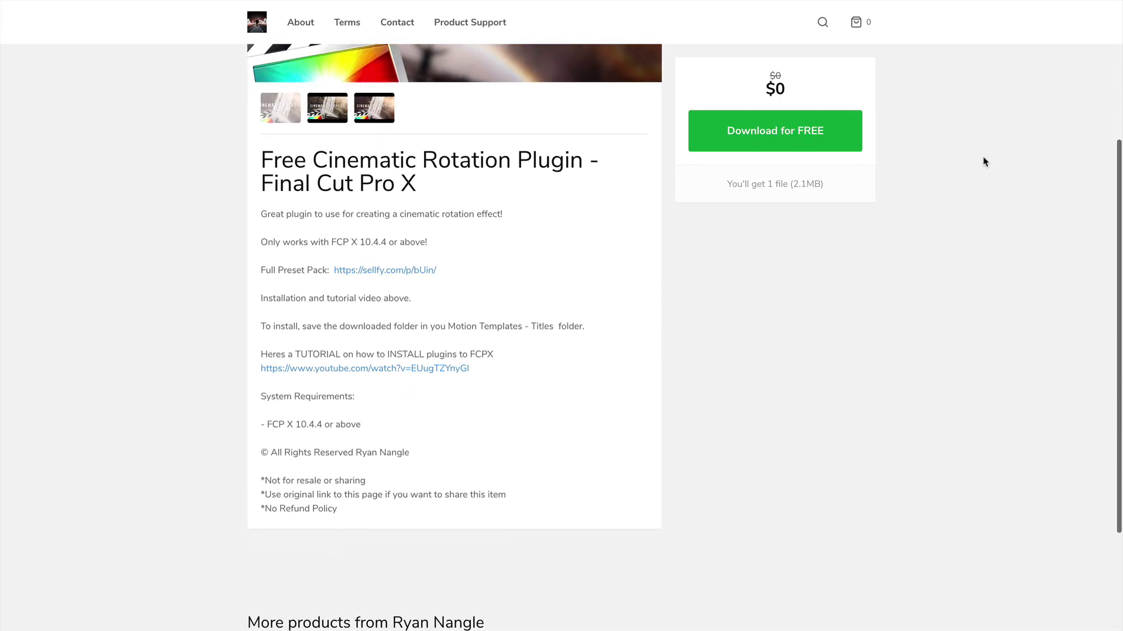
- Request the free download of the Free Cinematic Rotation Plugin and decline the Explorer LUT Pack Vol 3 offer
scroll(985, 162, "up", 7)
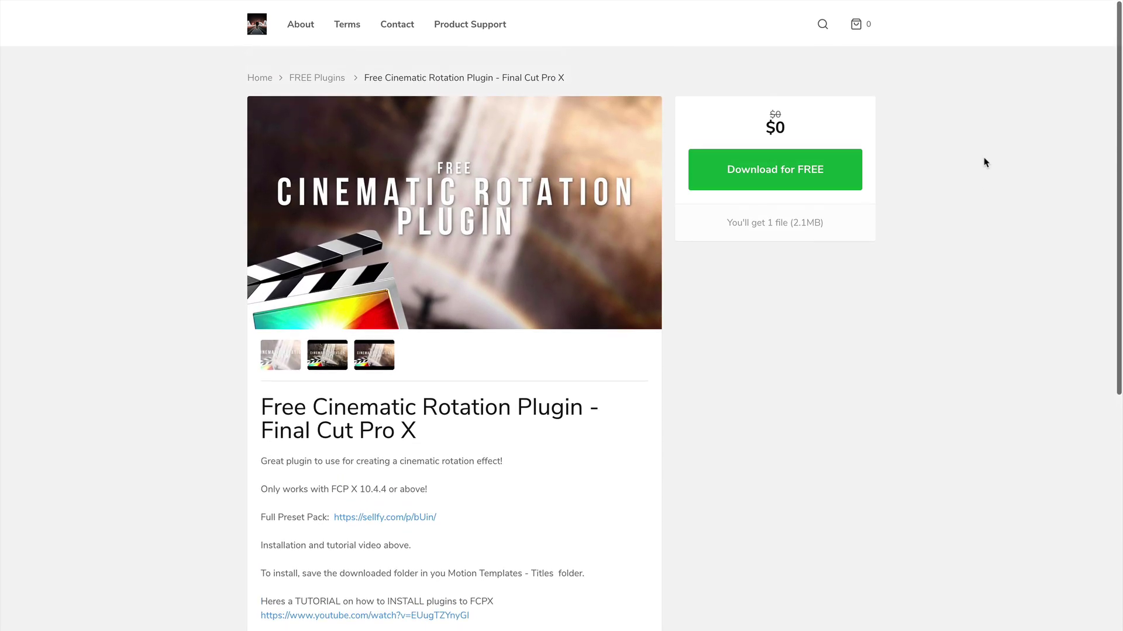
left_click(779, 160)
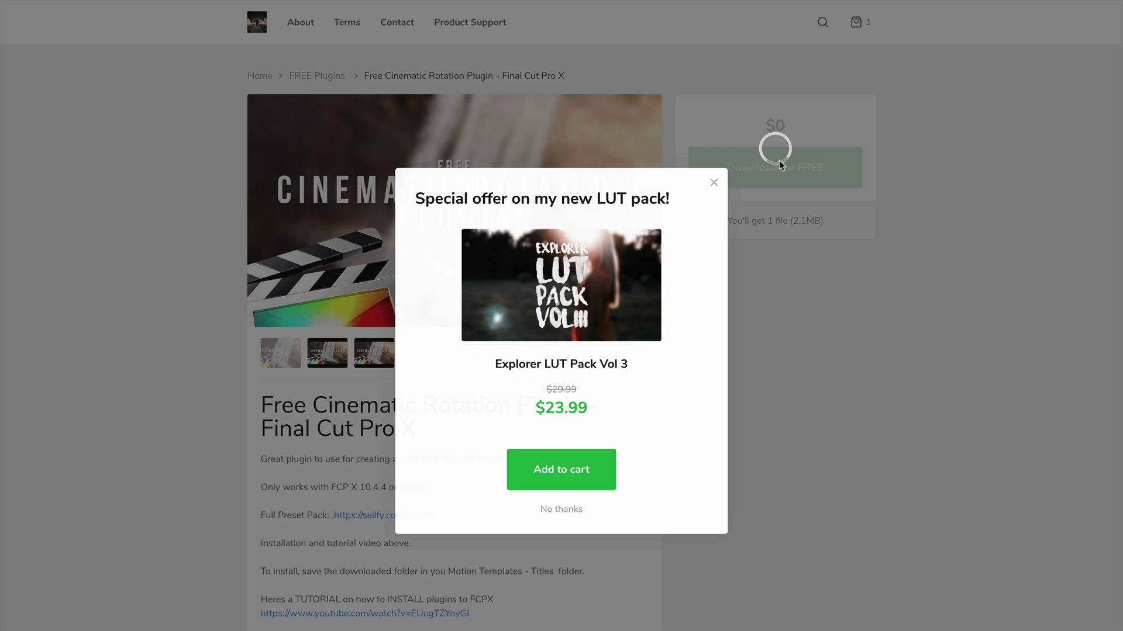
left_click(560, 509)
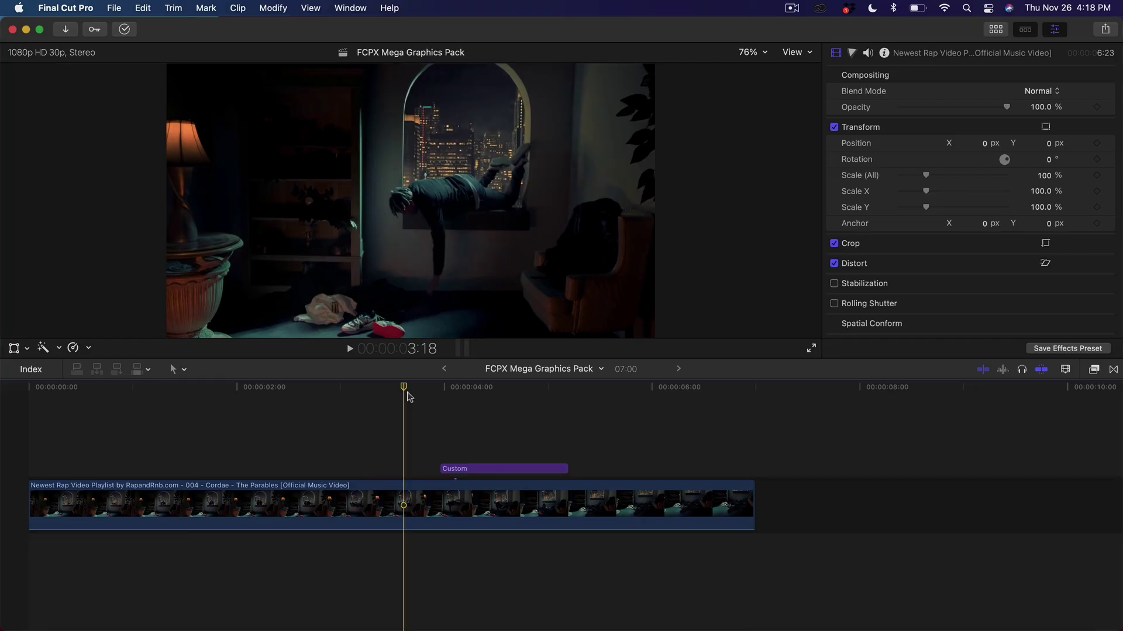
- In Final Cut Pro, play and scrub the timeline from about 2:00 past 4:00 to preview the Custom title's rotation effect
left_click_drag(437, 382, 250, 395)
key("space")
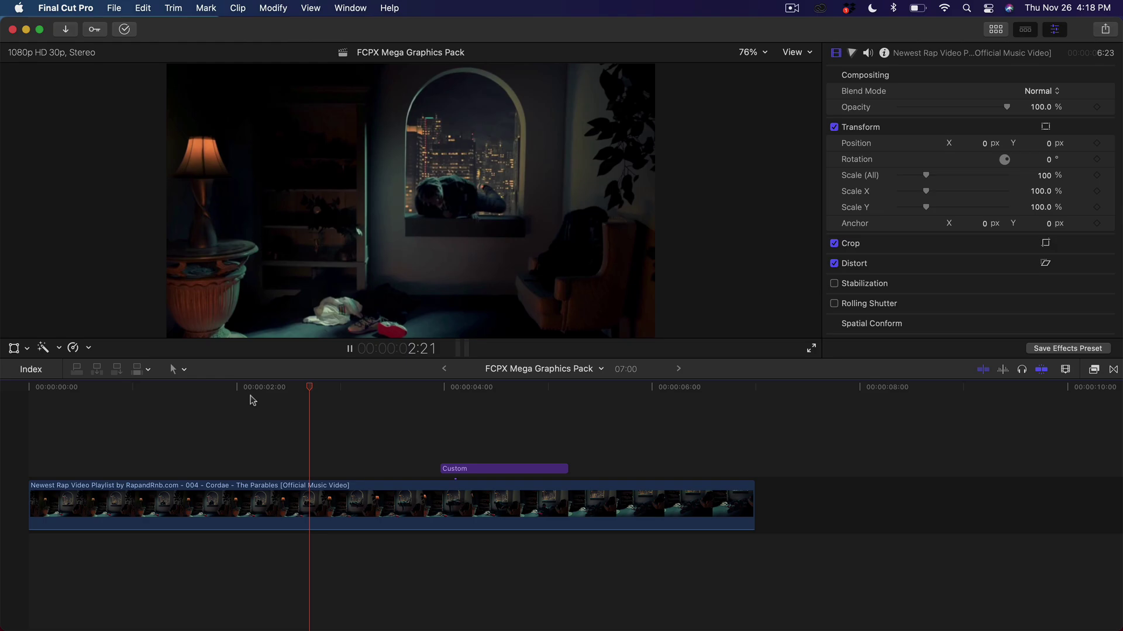
key("space")
left_click_drag(321, 389, 369, 416)
key("space")
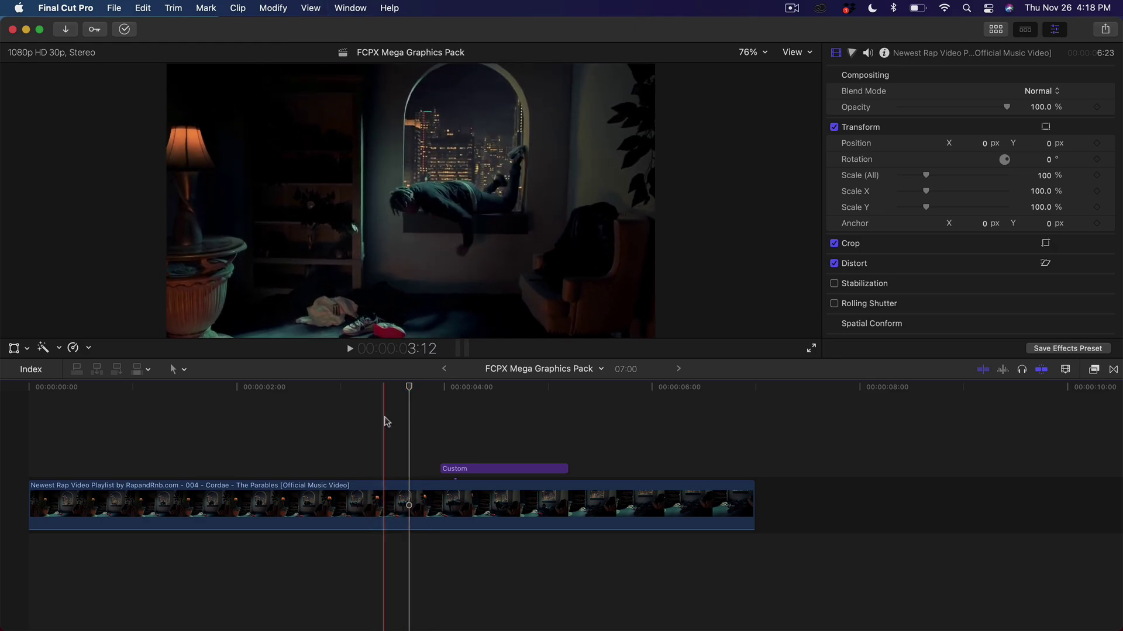
key("space")
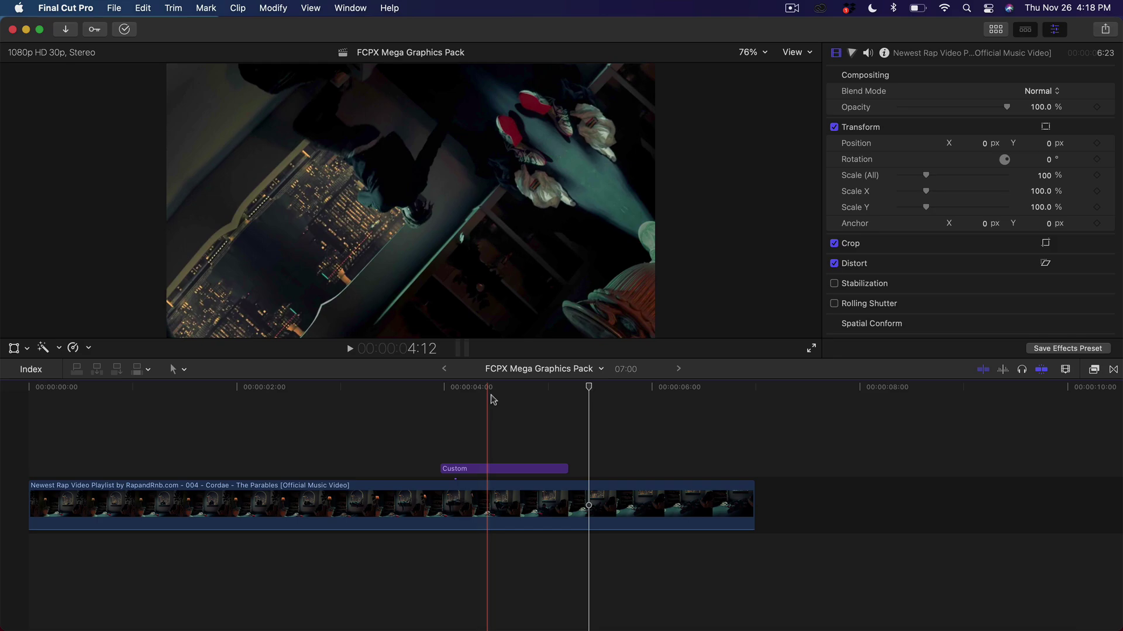
left_click_drag(492, 390, 544, 389)
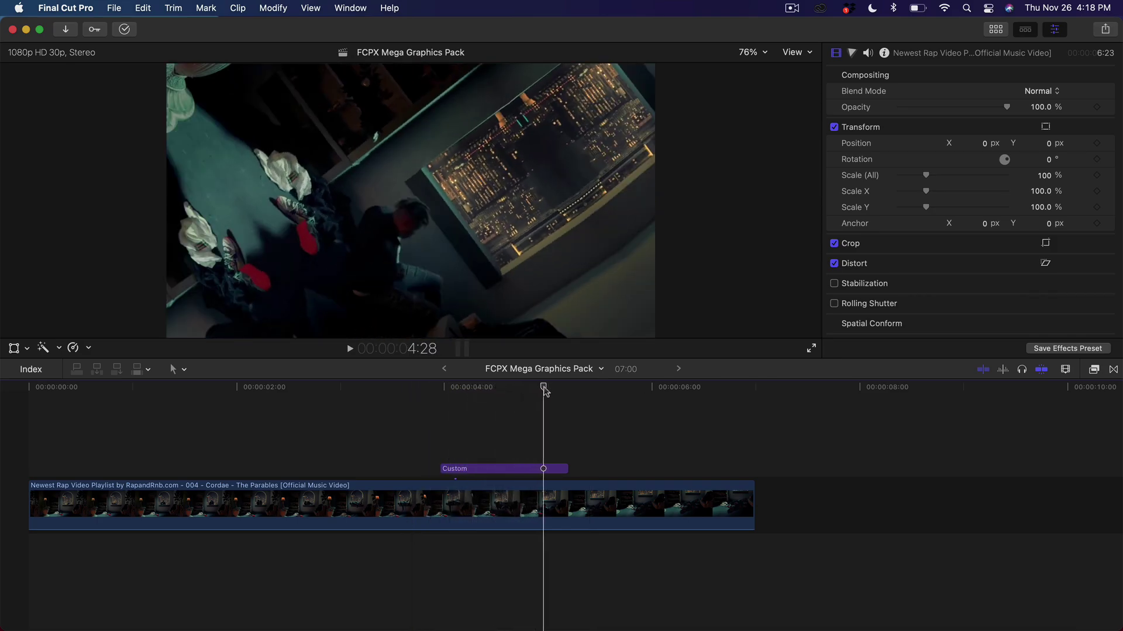
- Delete the existing Custom title above the video clip
left_click(493, 468)
key("Delete")
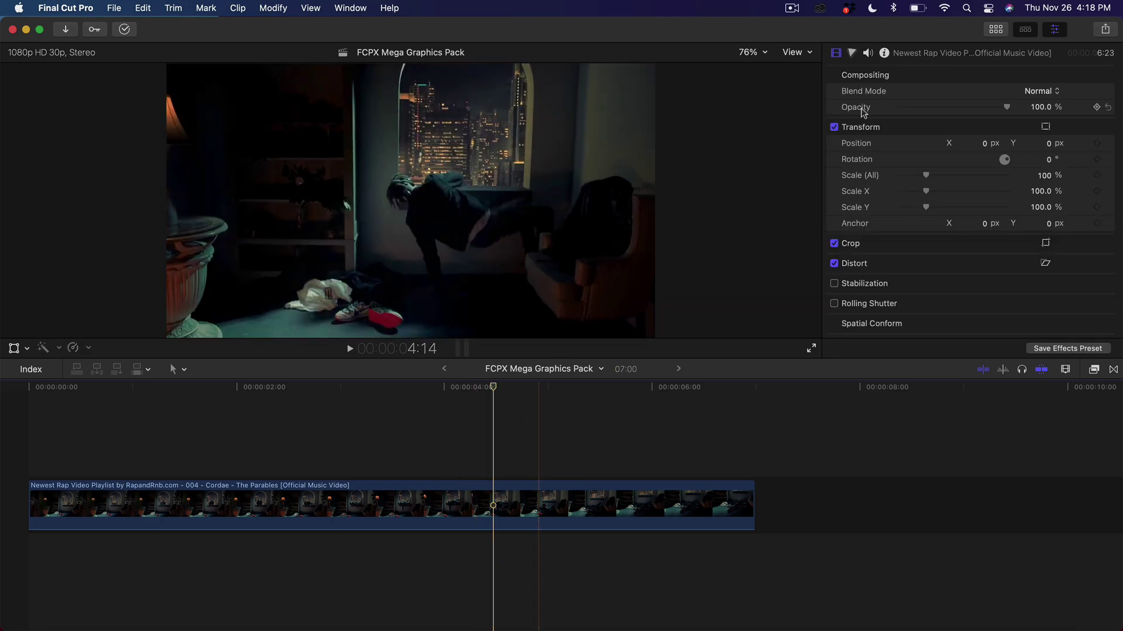
- Add the Custom title from the Custom category of Titles above the video clip, and hide the browser
left_click(1000, 34)
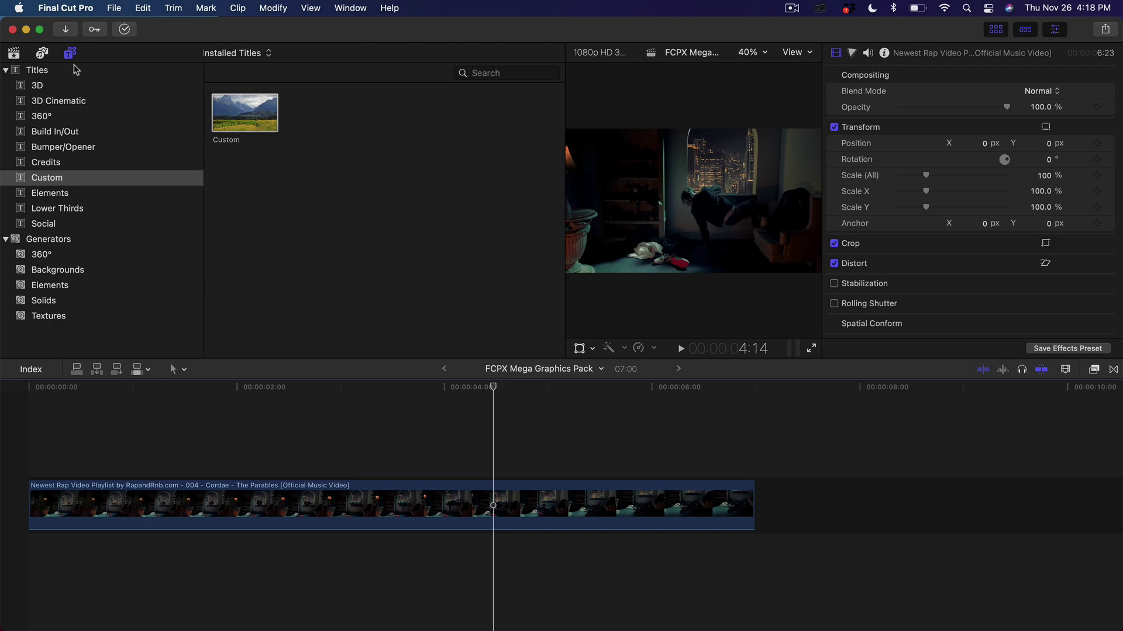
left_click(17, 53)
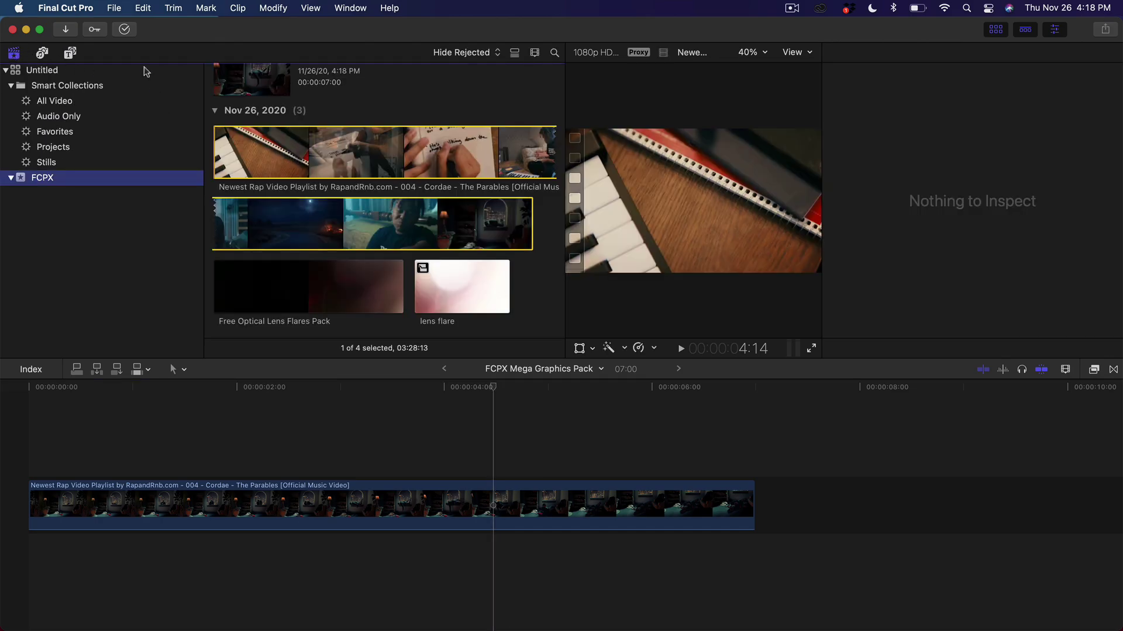
left_click(277, 457)
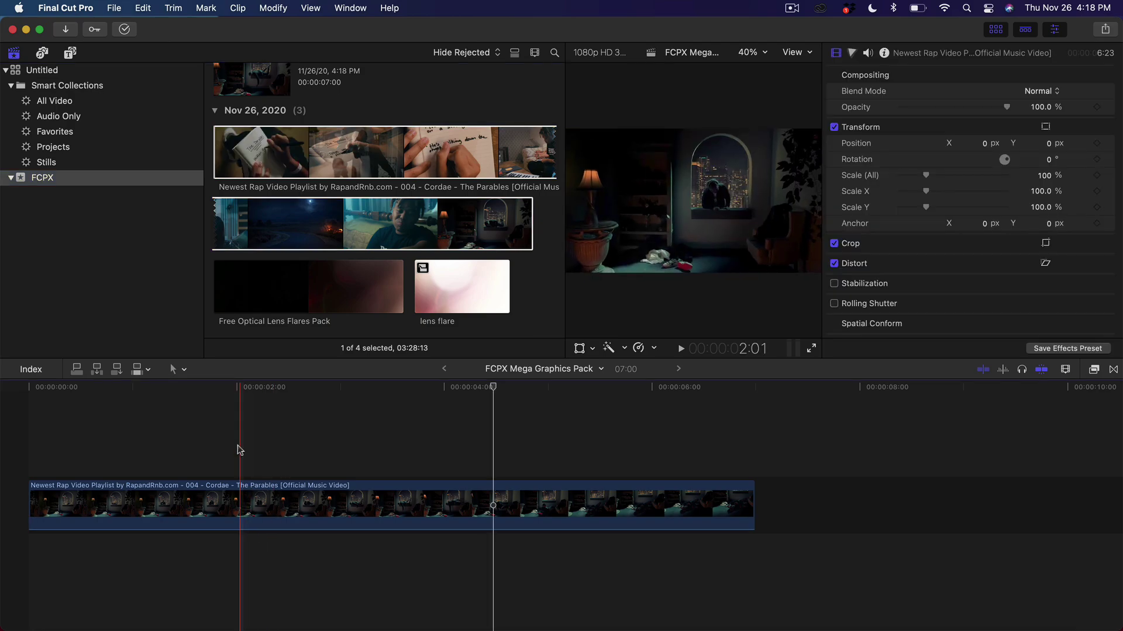
left_click(69, 52)
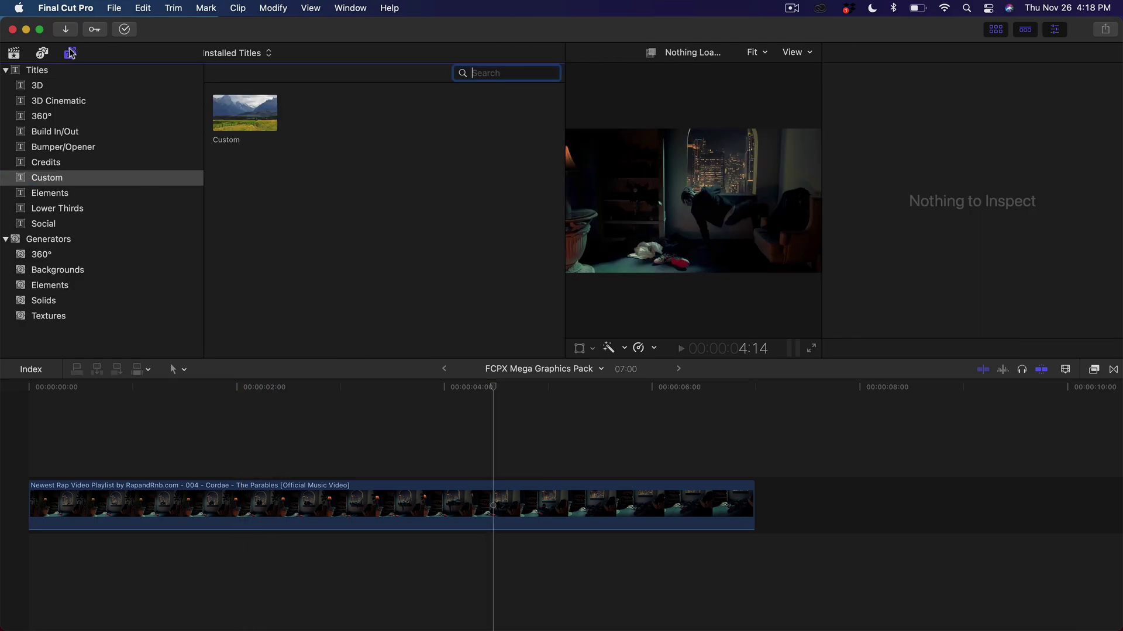
left_click(41, 74)
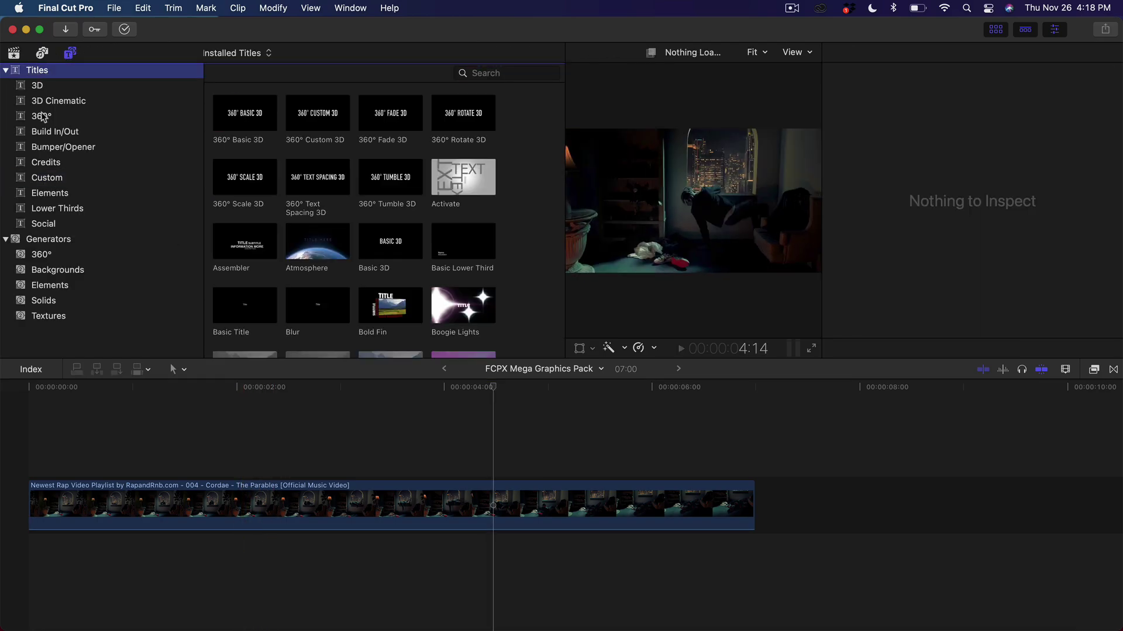
left_click(47, 181)
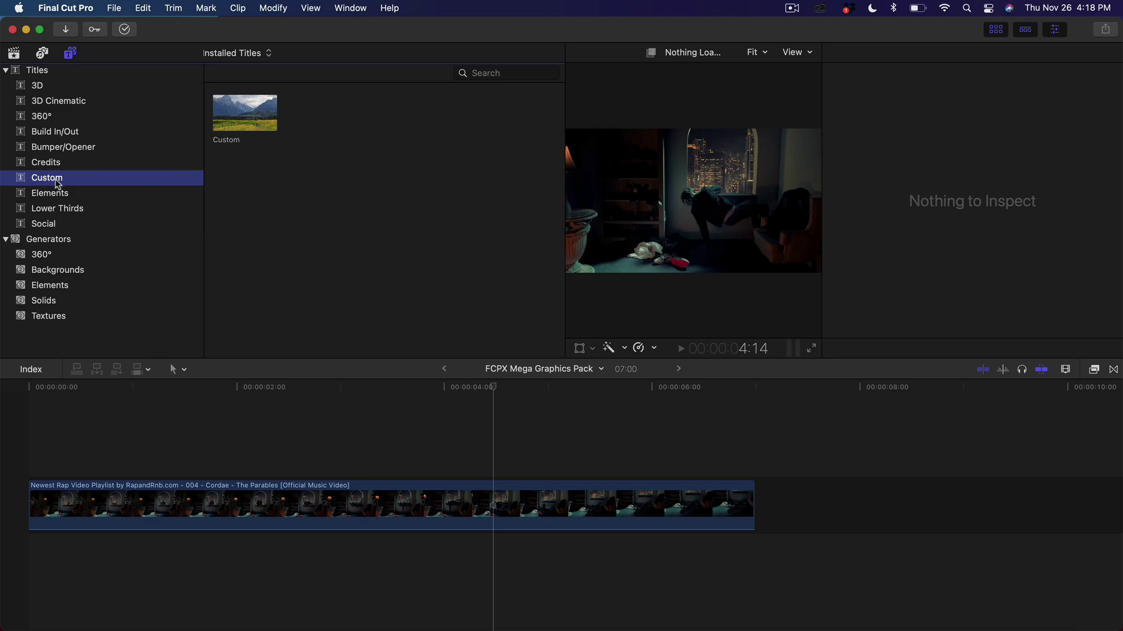
left_click_drag(246, 119, 285, 453)
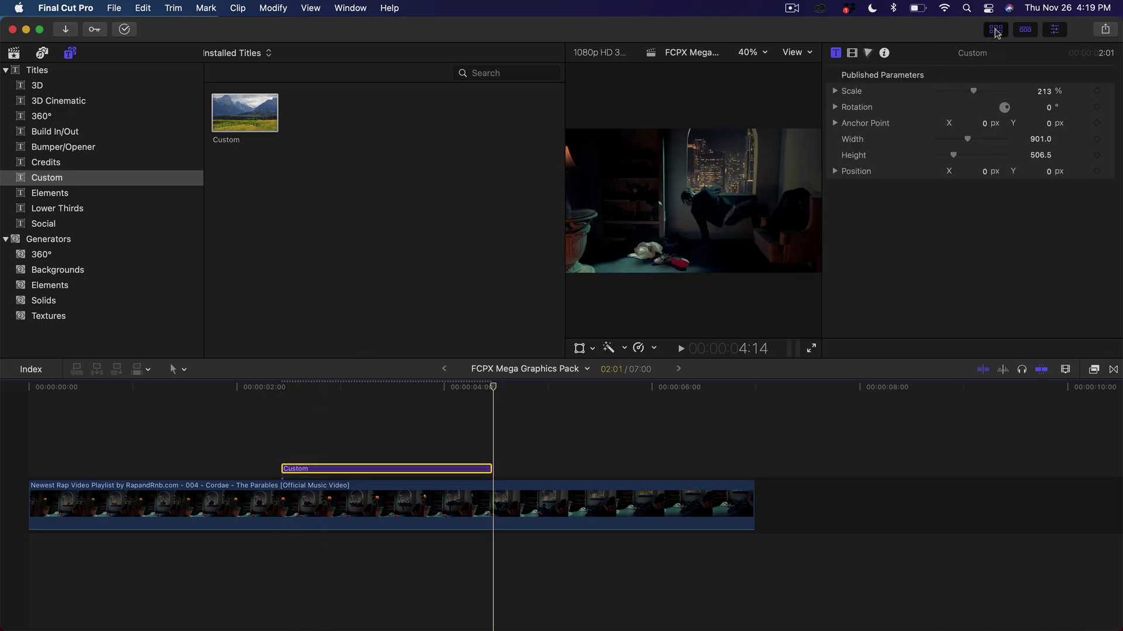
left_click(995, 29)
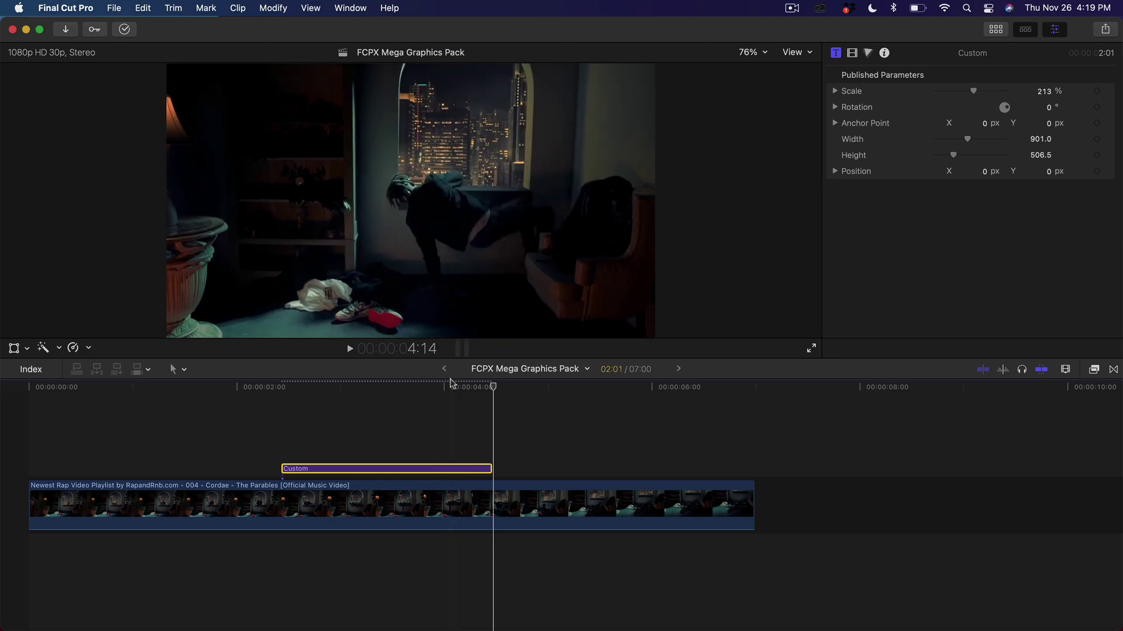
- Move the Custom title so it starts at 4:02 and trim its end to a duration of 1:07
mouse_move(449, 387)
left_mouse_down()
mouse_move(431, 388)
mouse_move(454, 390)
left_mouse_up()
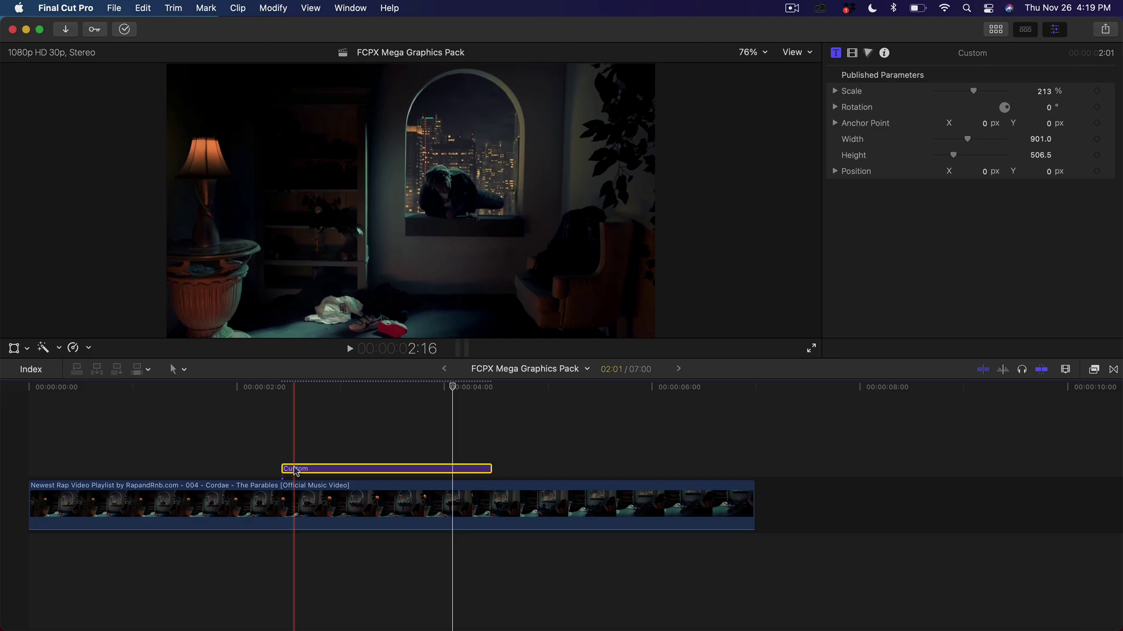
left_click_drag(311, 468, 481, 468)
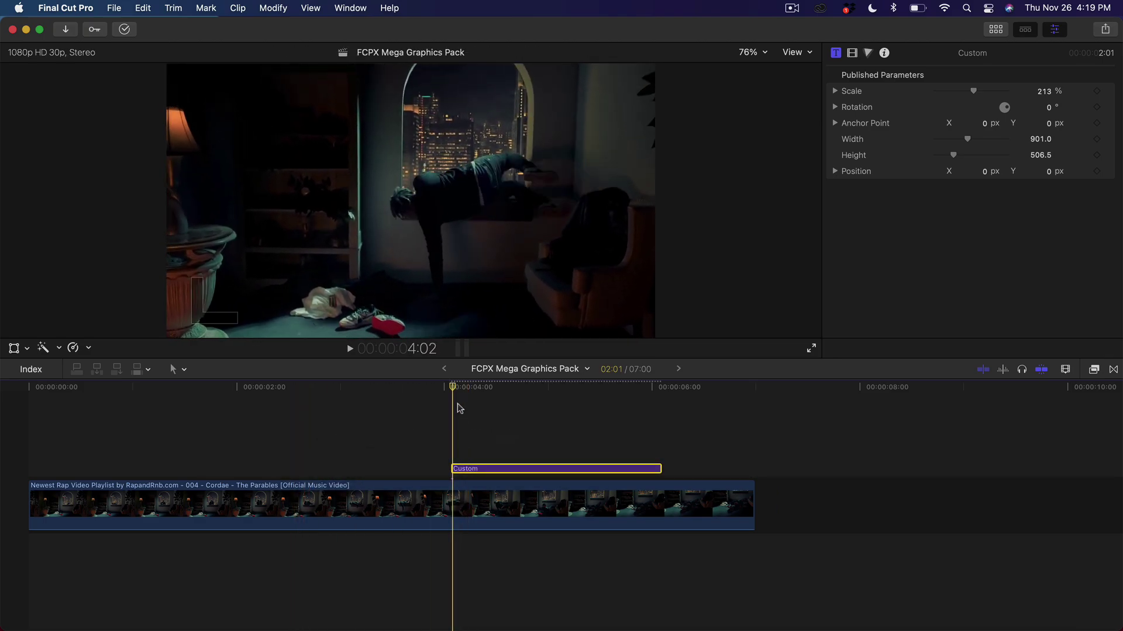
left_click_drag(453, 387, 575, 409)
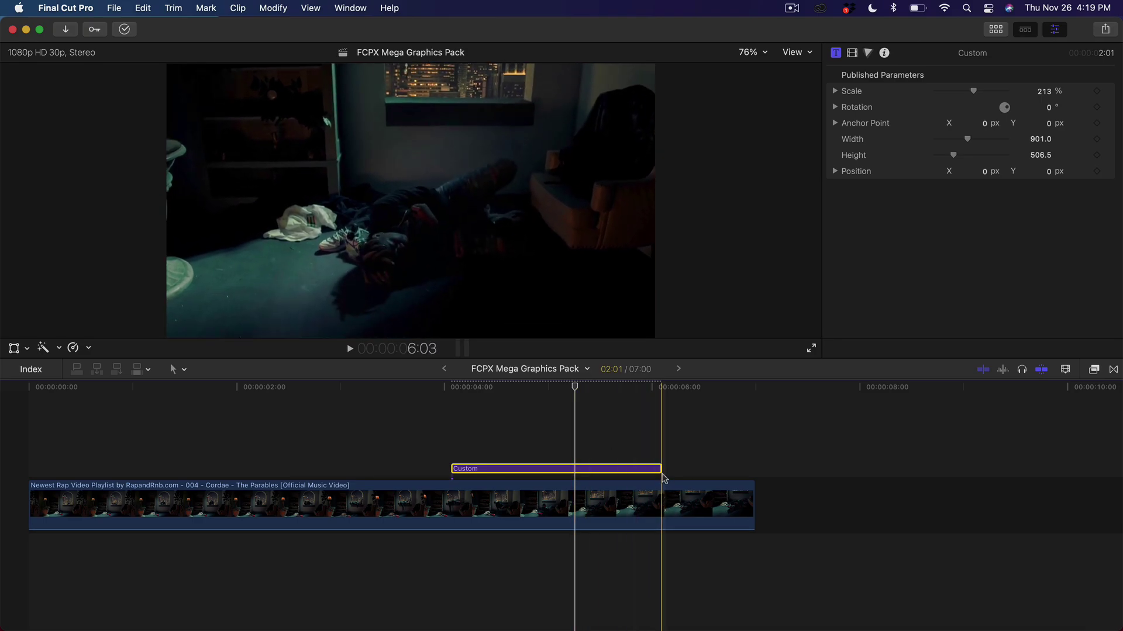
left_click_drag(662, 470, 572, 473)
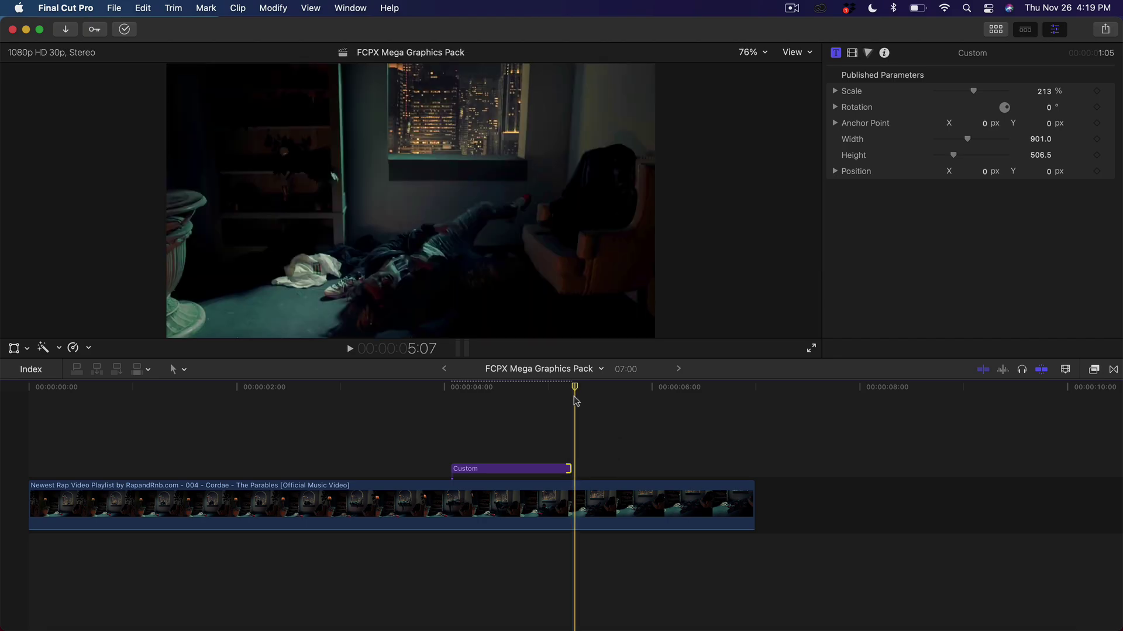
left_click(572, 469)
left_click(565, 469)
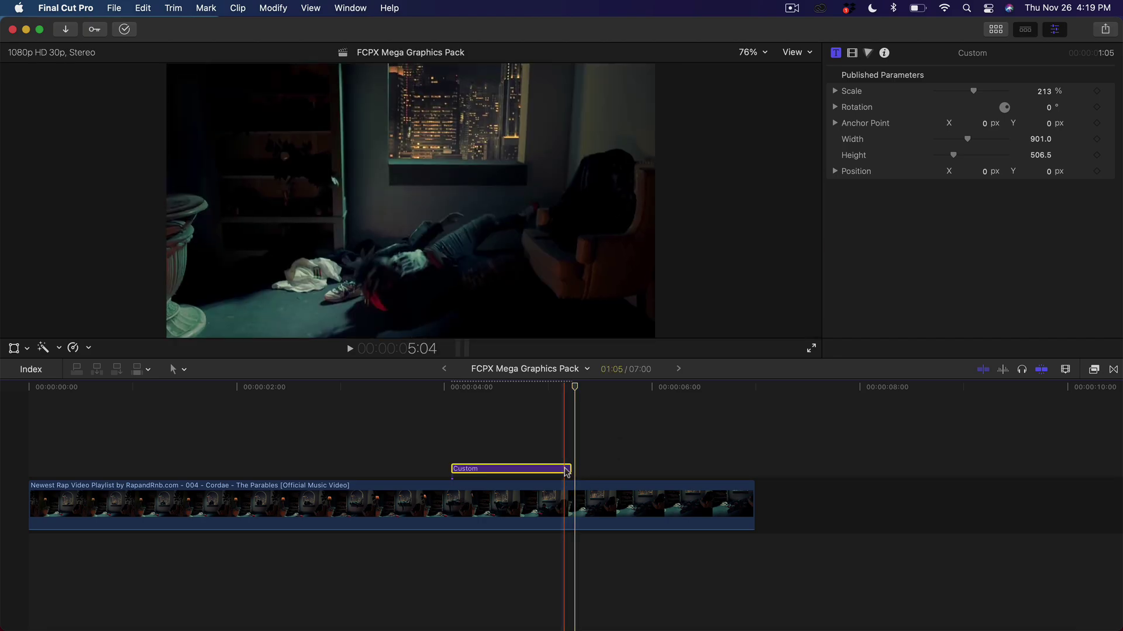
key("super+equal")
left_click_drag(579, 469, 595, 469)
- Position the playhead just after the start of the Custom title
left_click_drag(589, 387, 506, 409)
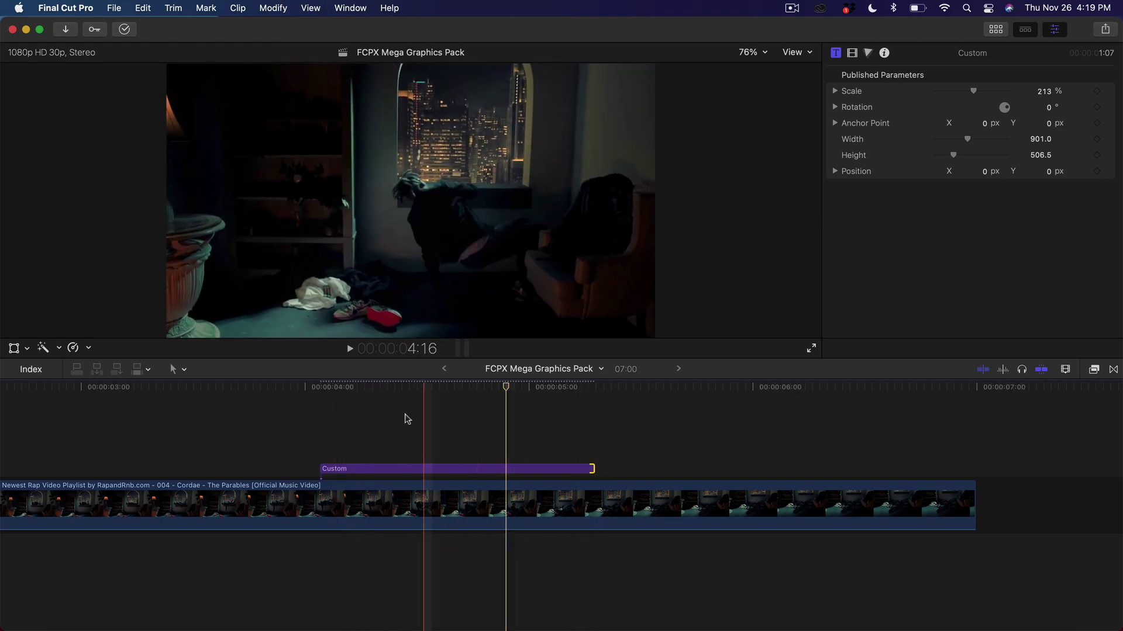
key("super+minus")
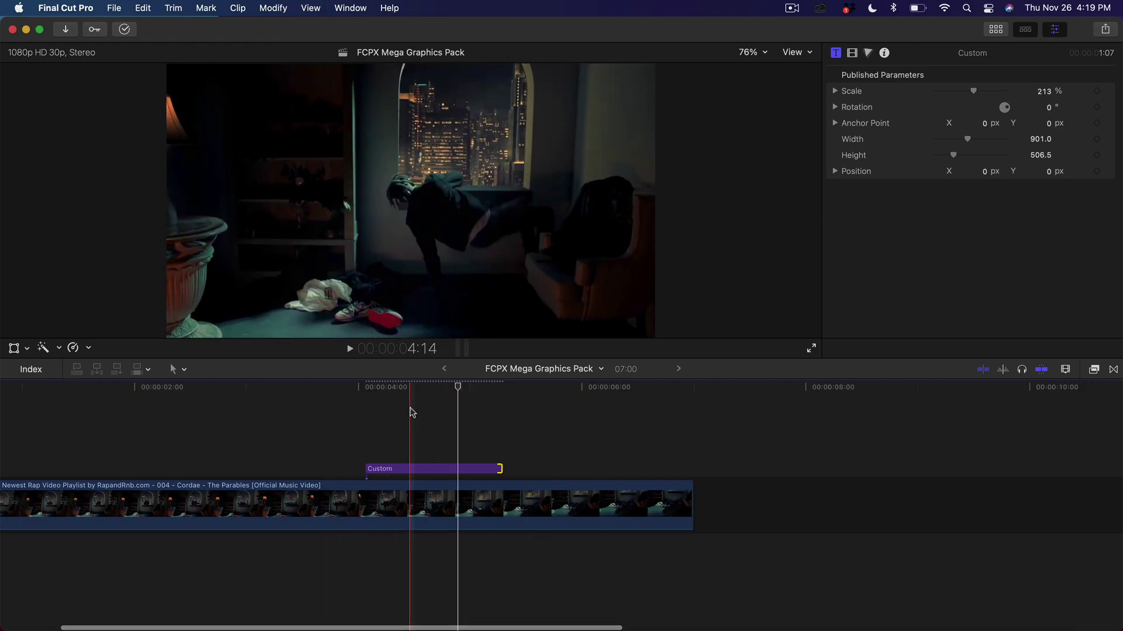
left_click_drag(449, 391, 381, 392)
scroll(407, 447, "left", 3)
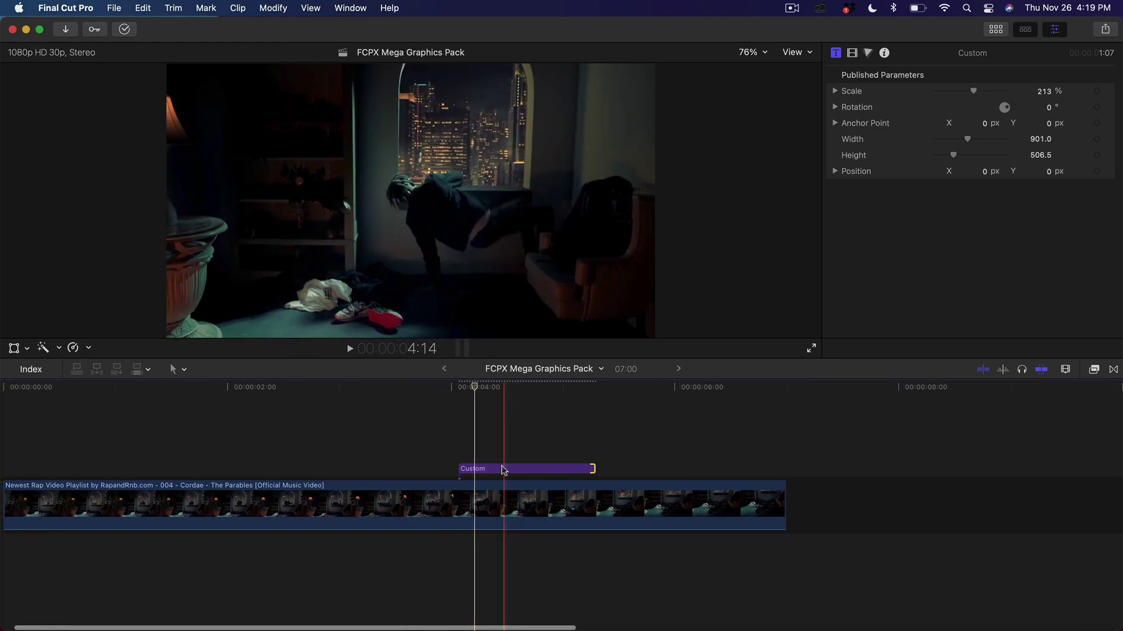
- Try reducing the Custom title's Scale with the playhead at 4:02, and undo the scale change
left_click(502, 469)
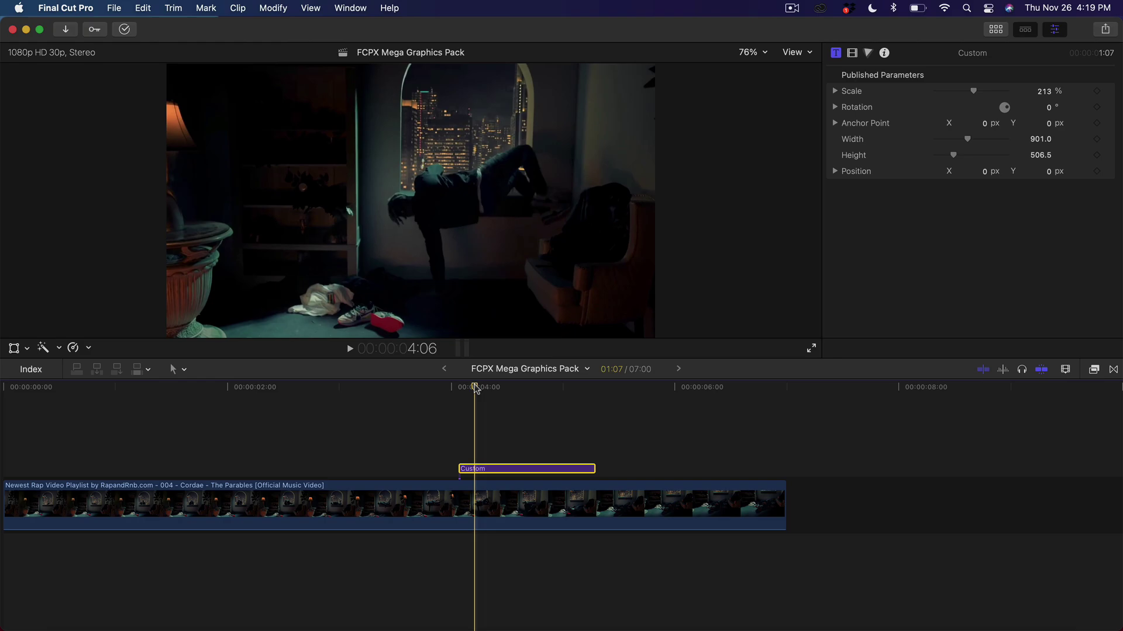
mouse_move(475, 390)
left_mouse_down()
mouse_move(532, 388)
mouse_move(461, 396)
left_mouse_up()
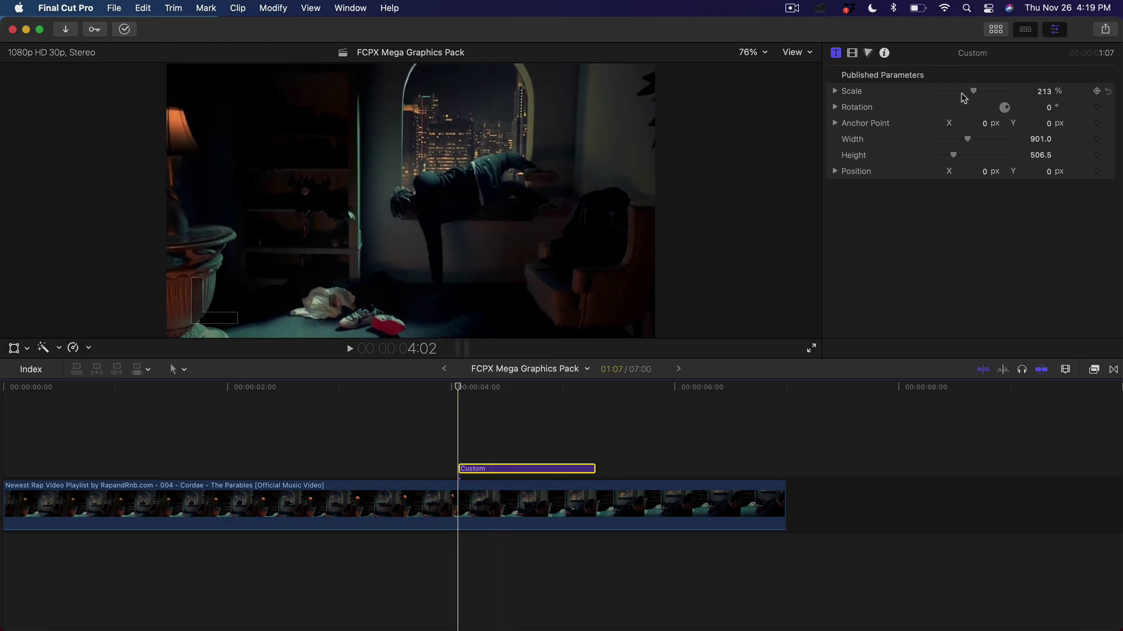
mouse_move(970, 91)
left_mouse_down()
mouse_move(948, 93)
mouse_move(975, 96)
mouse_move(965, 94)
left_mouse_up()
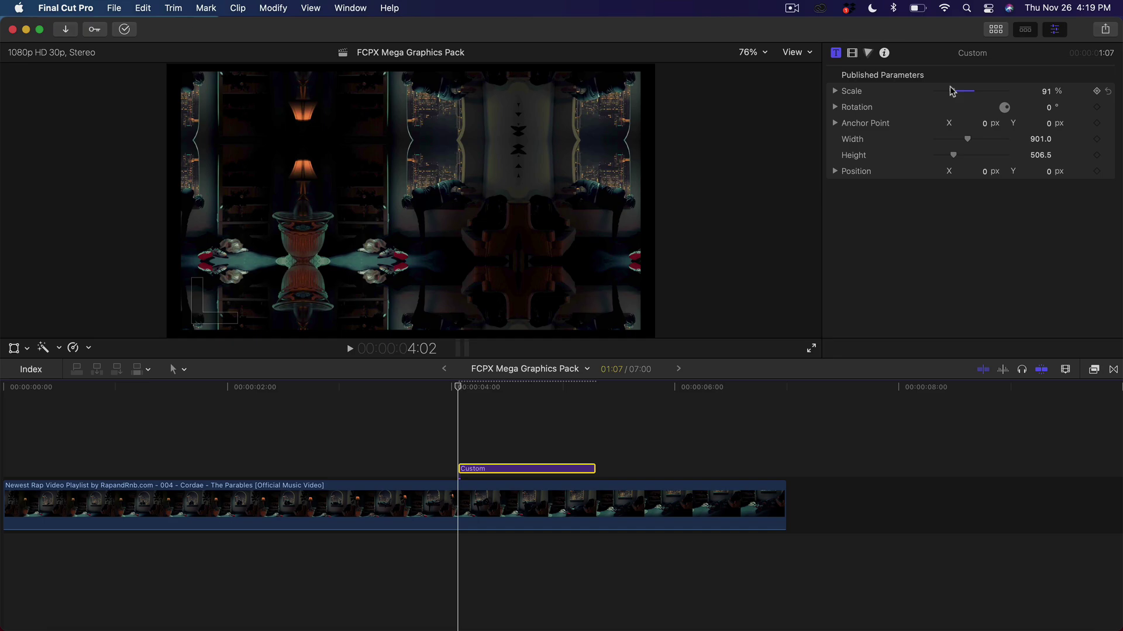
left_click_drag(951, 91, 947, 91)
key("super+z")
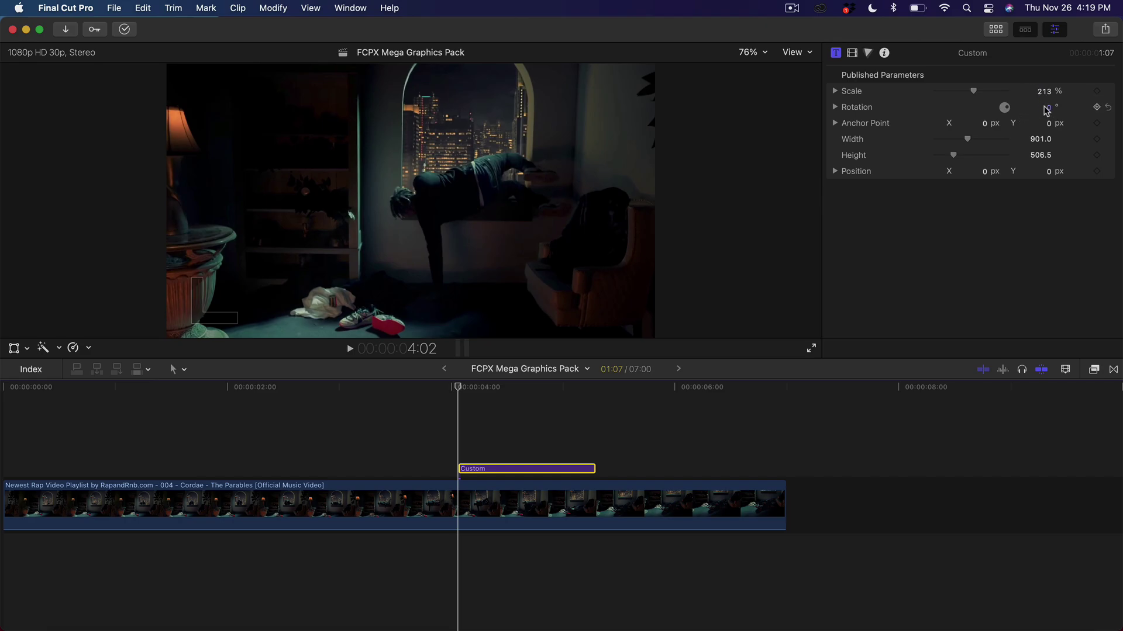
- Try a Rotation of 160° on the Custom title at 4:02, and undo it
left_click(1046, 110)
mouse_move(1048, 110)
left_mouse_down()
mouse_move(1111, 110)
mouse_move(1048, 153)
mouse_move(1048, 115)
left_mouse_up()
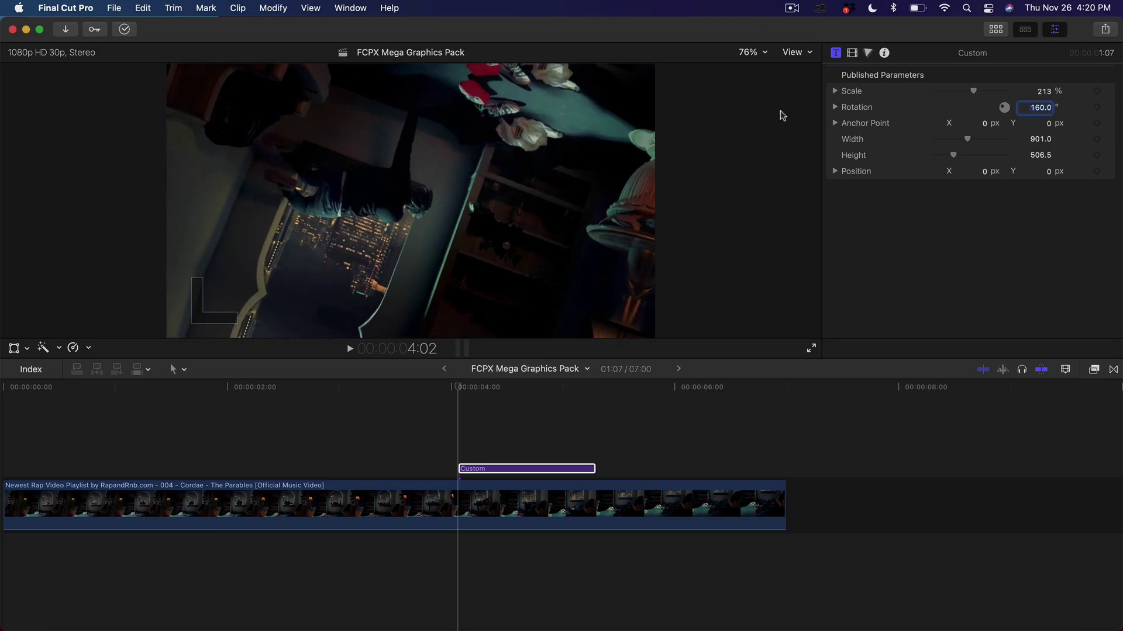
left_click(594, 380)
key("super+z")
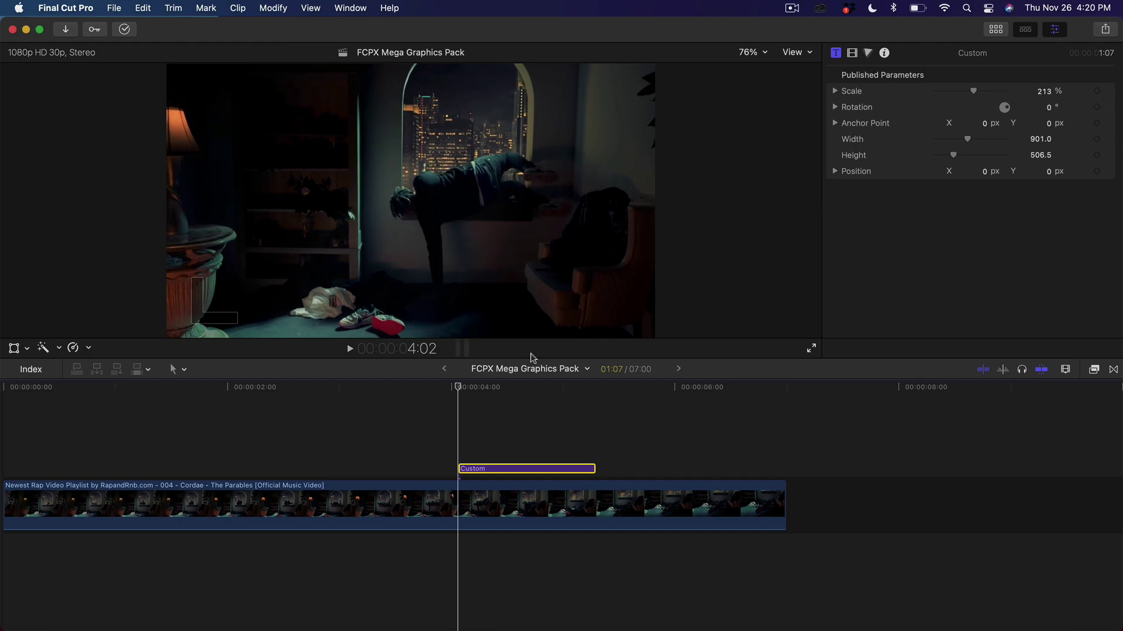
- Keyframe the Custom title's Rotation from 0° at 4:02 to 360° at 5:08
left_click_drag(468, 392, 536, 390)
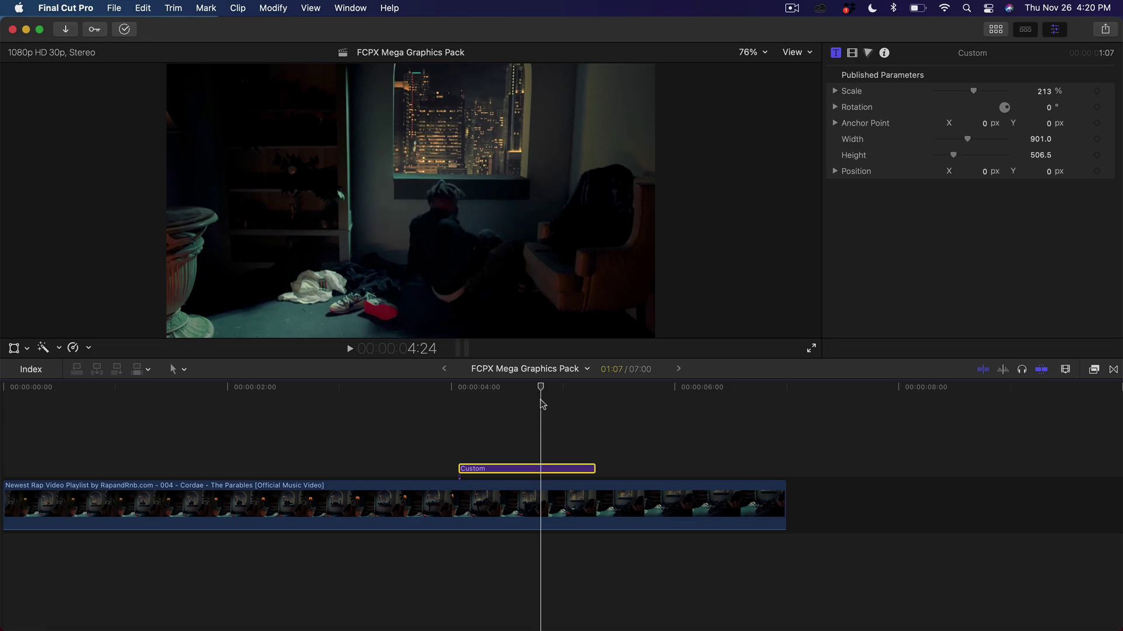
left_click(459, 388)
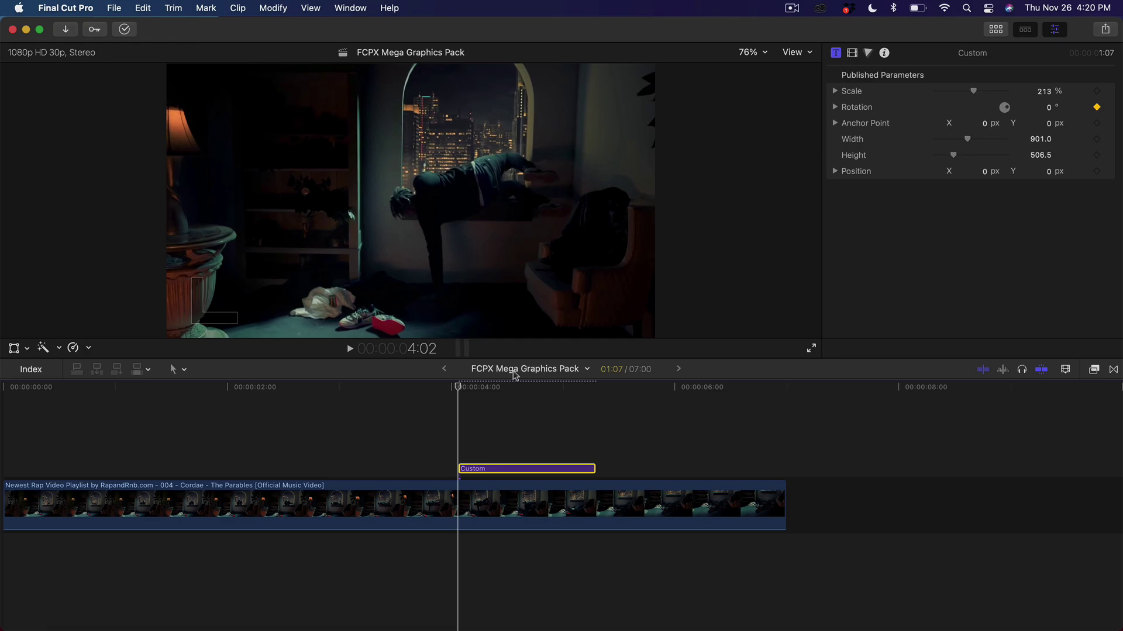
left_click_drag(462, 389, 595, 391)
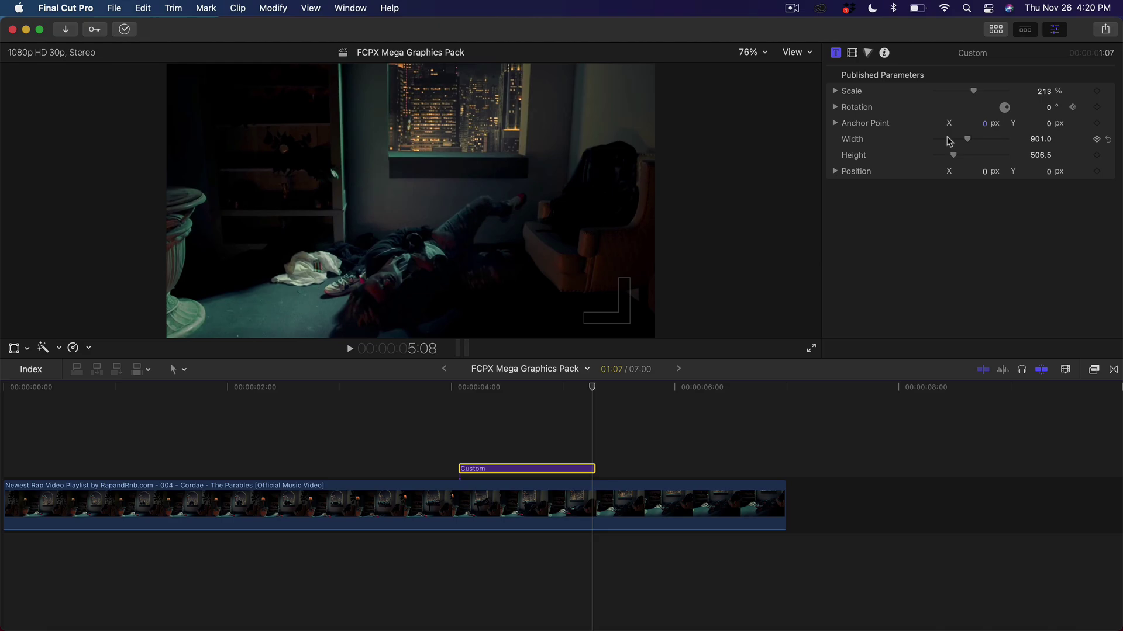
left_click(1049, 108)
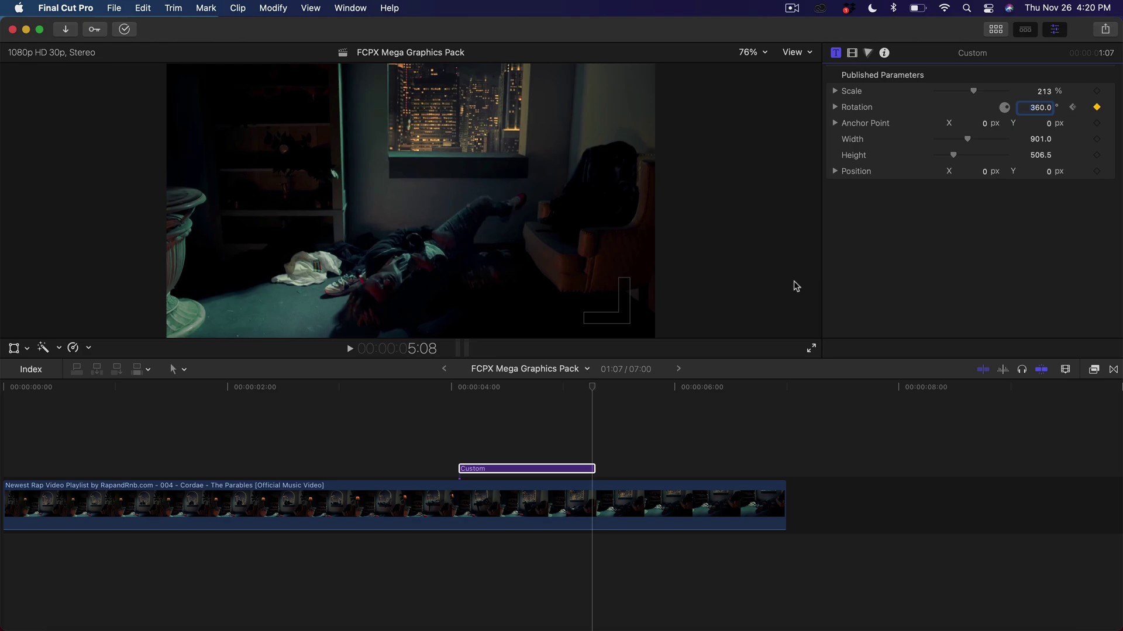
- Play the section from just before the Custom title through its end to check the rotation
left_click(434, 387)
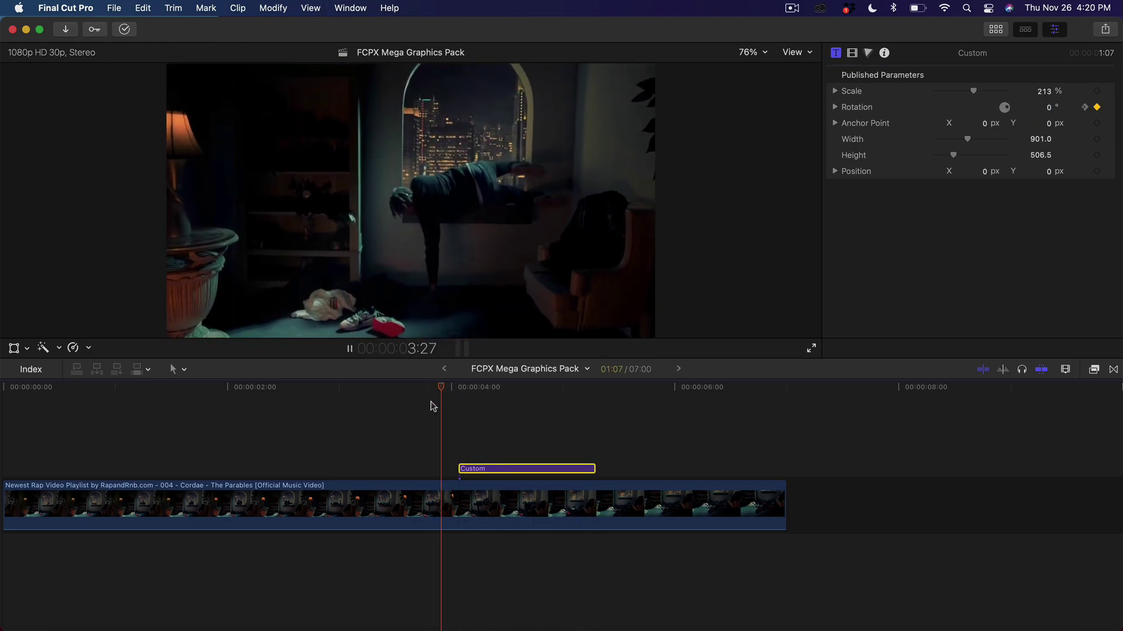
key("space")
key("space")
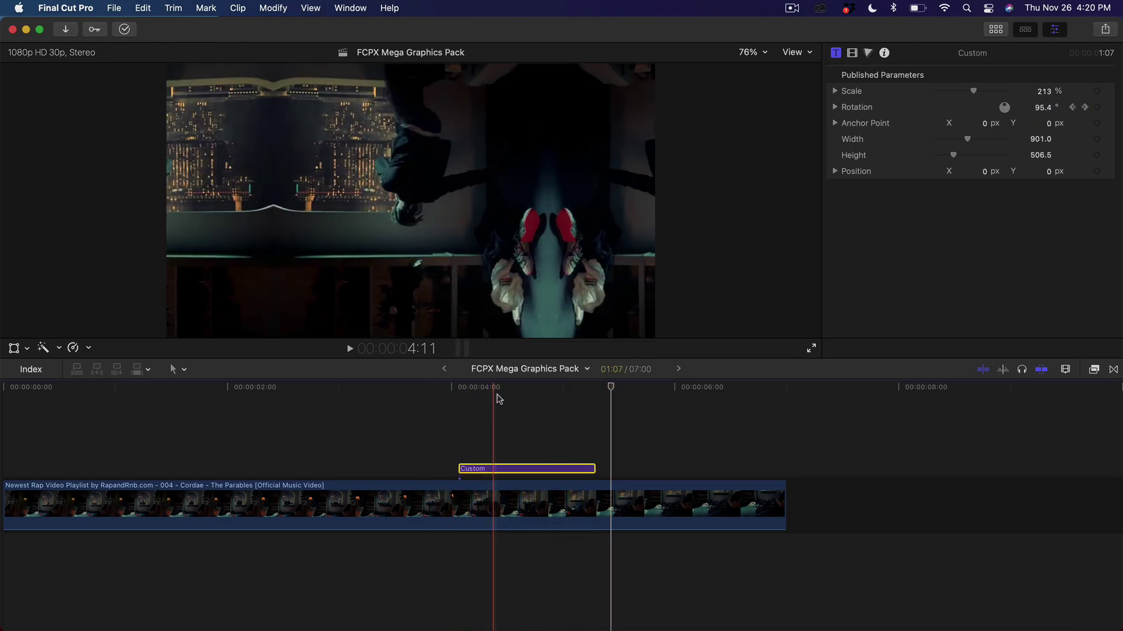
mouse_move(595, 389)
left_mouse_down()
mouse_move(464, 390)
mouse_move(595, 398)
left_mouse_up()
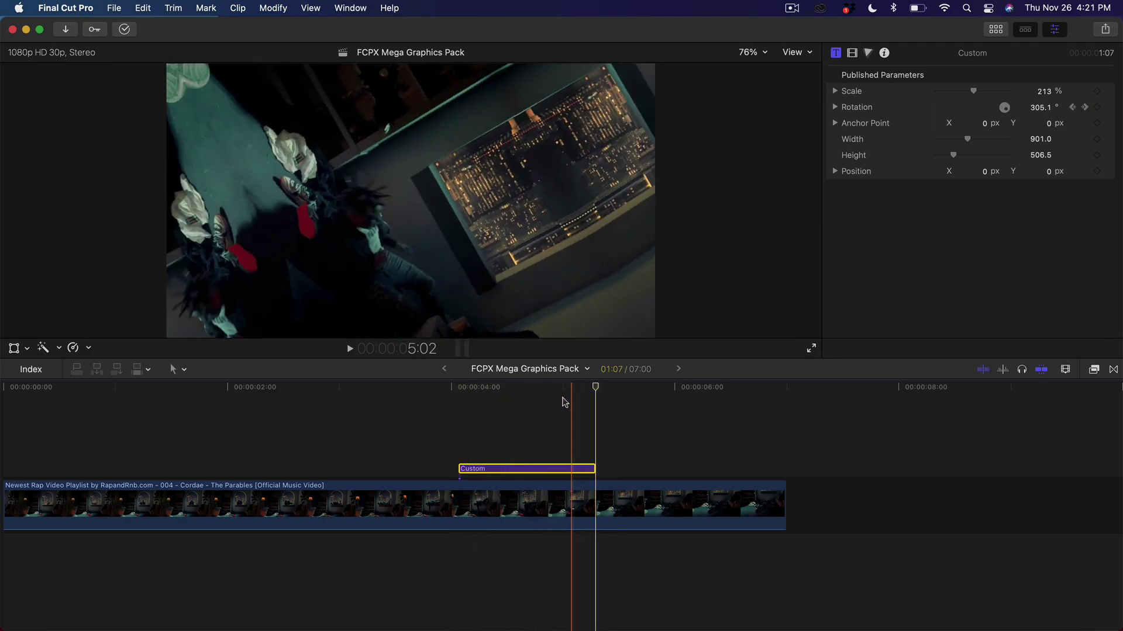
key("space")
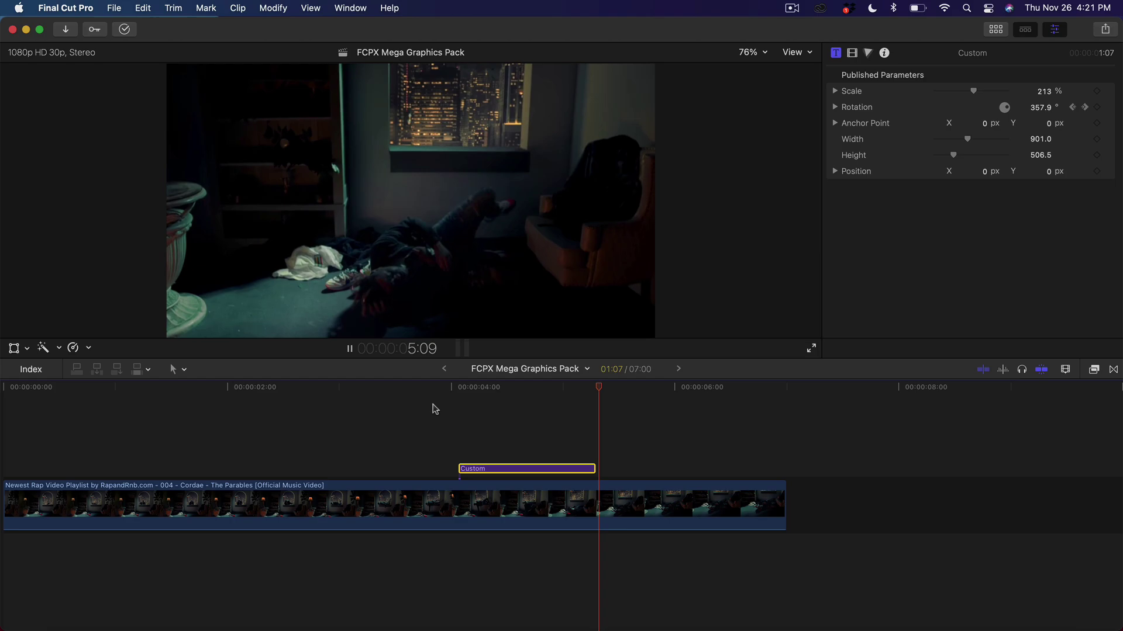
key("space")
key("space")
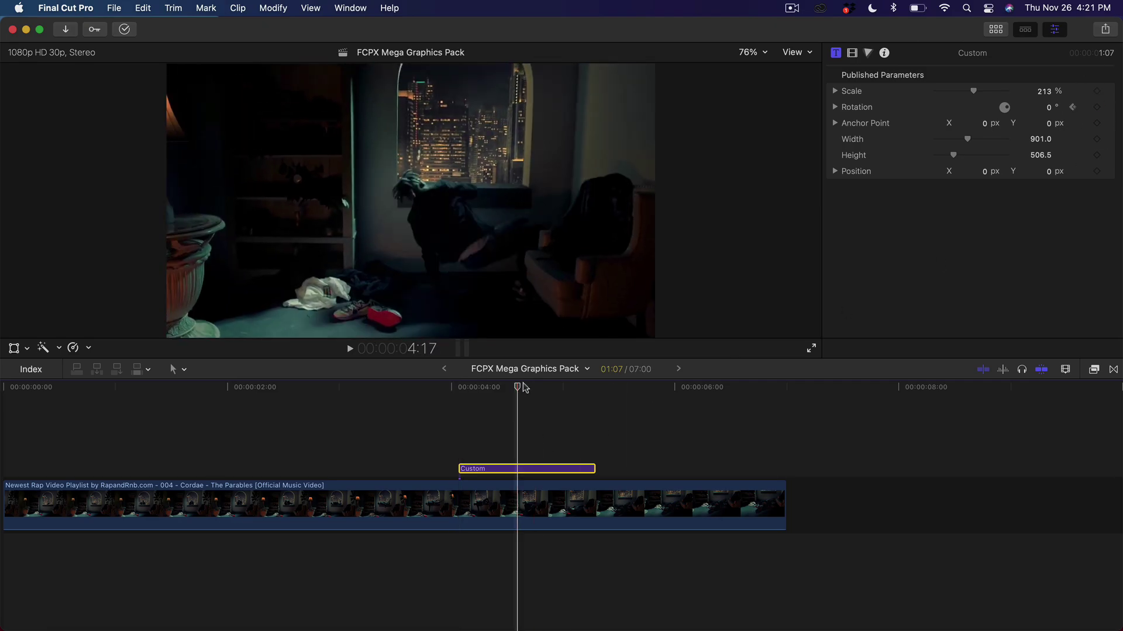
- Trim the Custom title's end to a duration of 1:04 and set its Rotation to 360° at 5:05
left_click_drag(590, 466, 582, 468)
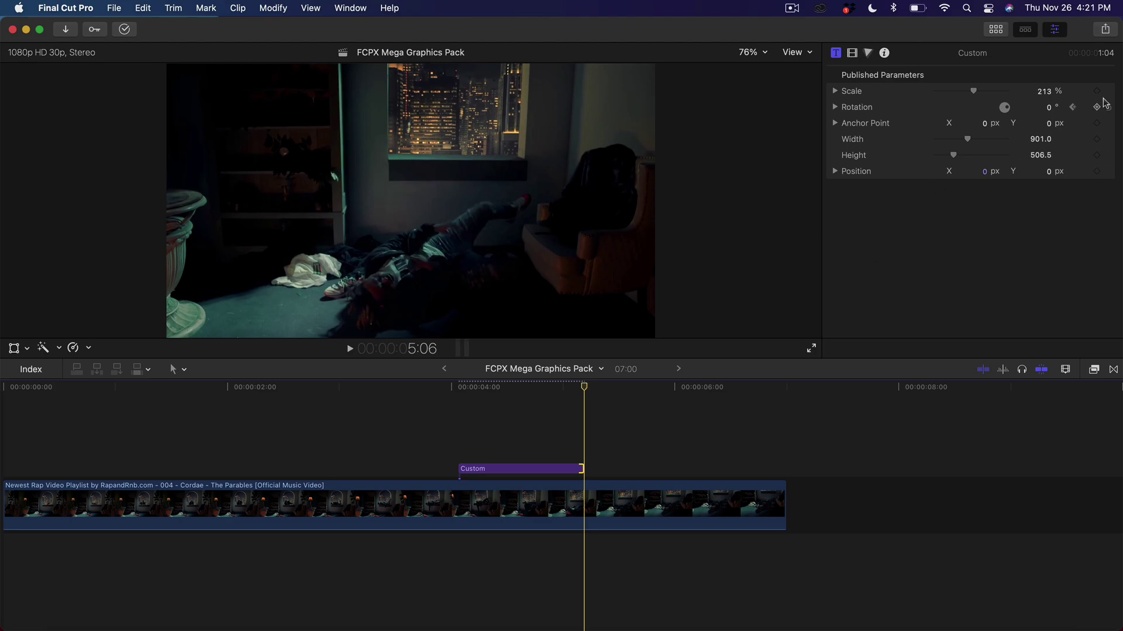
key("Left")
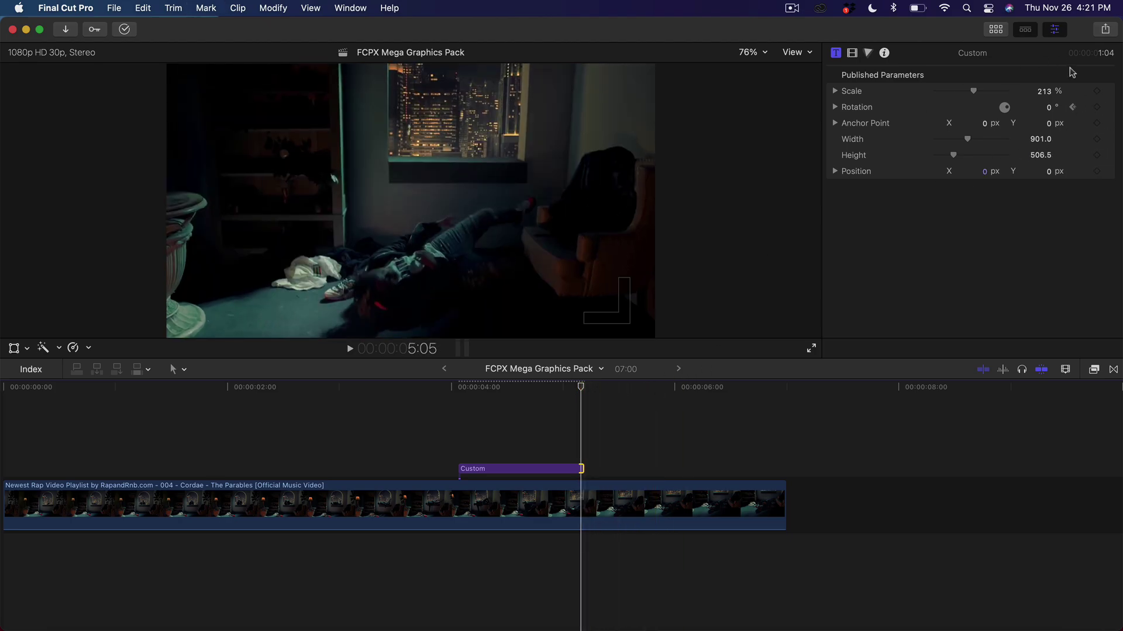
left_click(1050, 109)
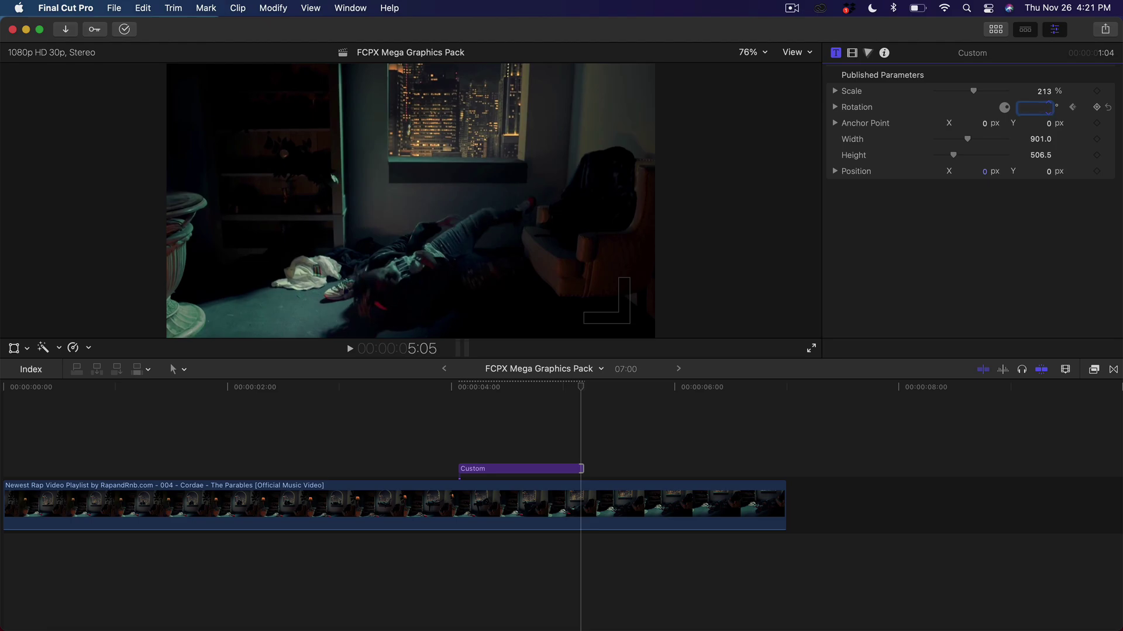
left_click(439, 408)
- Play back the shortened Custom title to review the full rotation over the clip
left_click(392, 413)
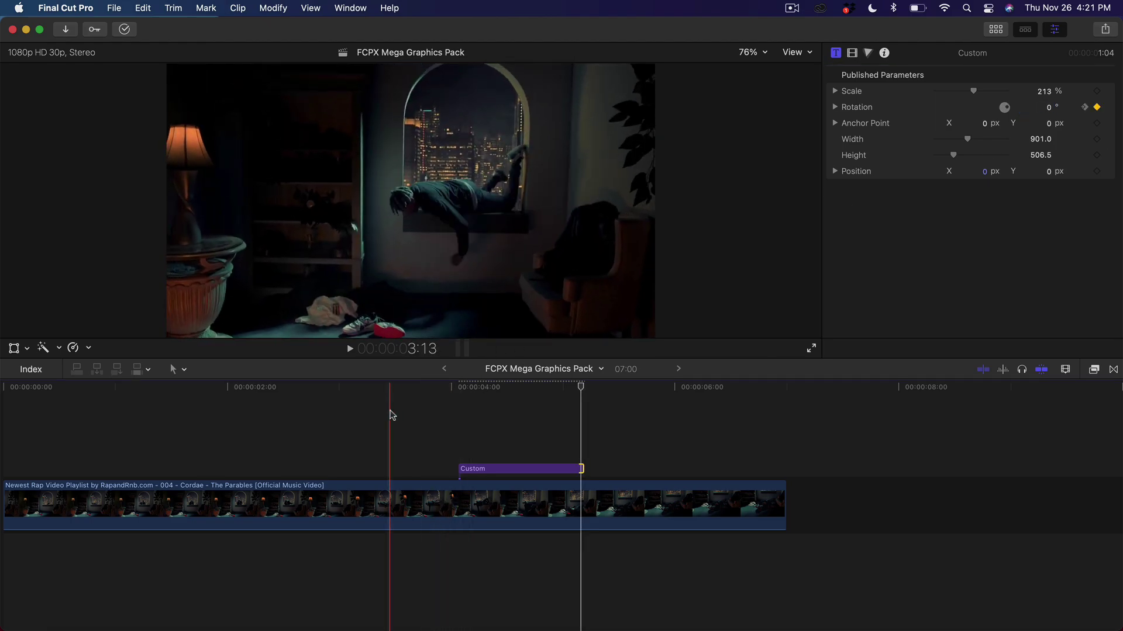
key("space")
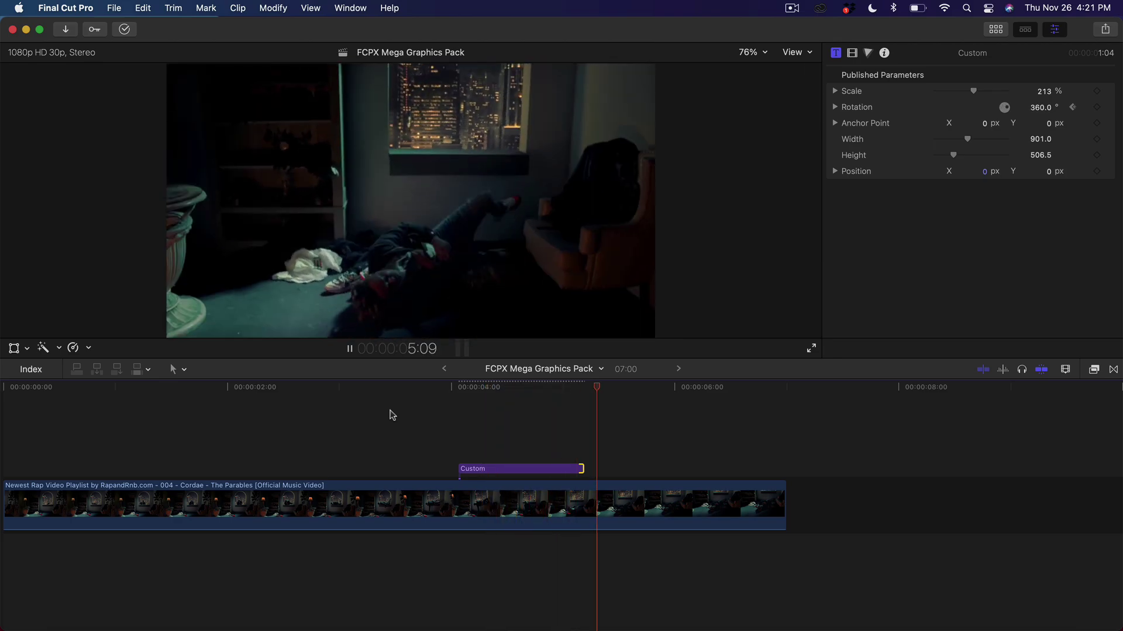
key("space")
key("space")
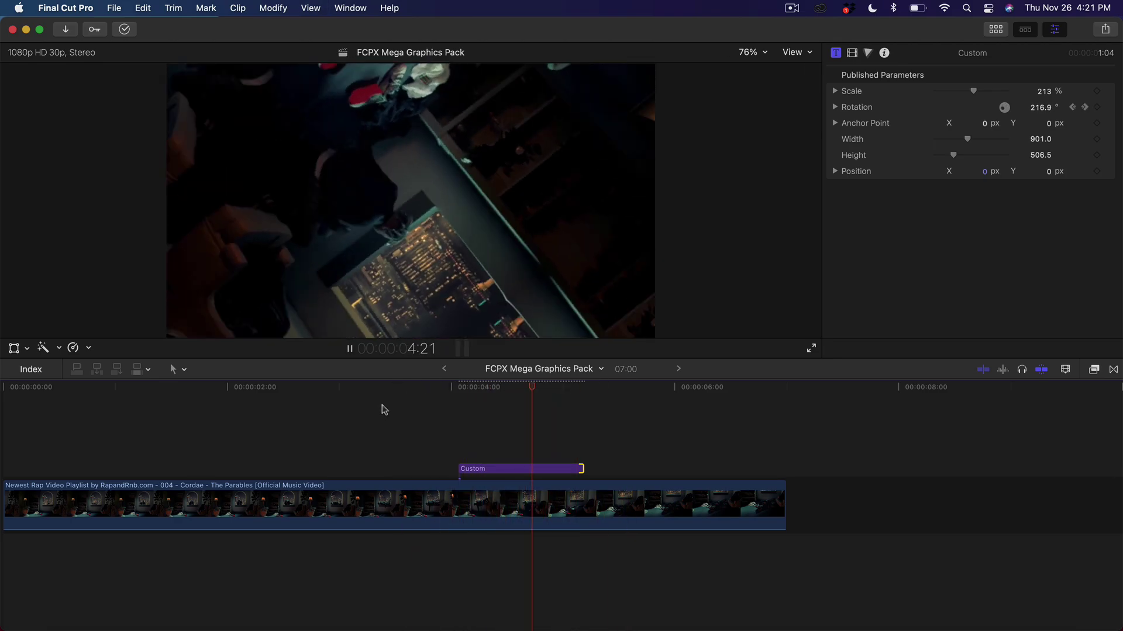
key("space")
mouse_move(511, 390)
left_mouse_down()
mouse_move(450, 391)
mouse_move(510, 404)
left_mouse_up()
- Try moving the Custom title to an earlier part of the video clip, and undo the moves
left_click(518, 469)
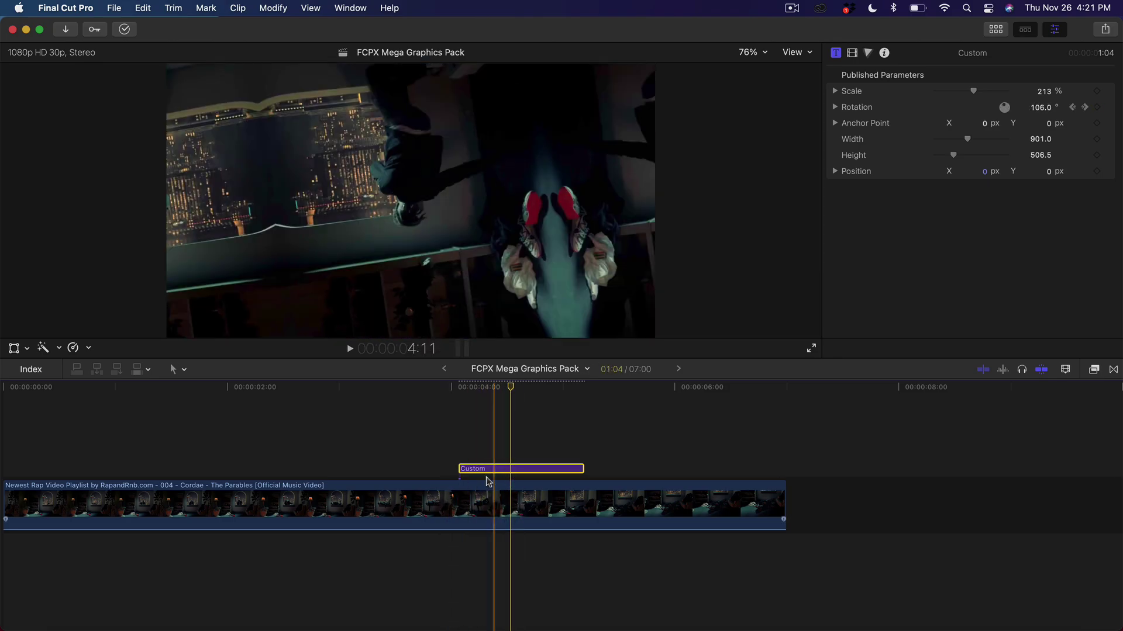
left_click_drag(494, 469, 351, 469)
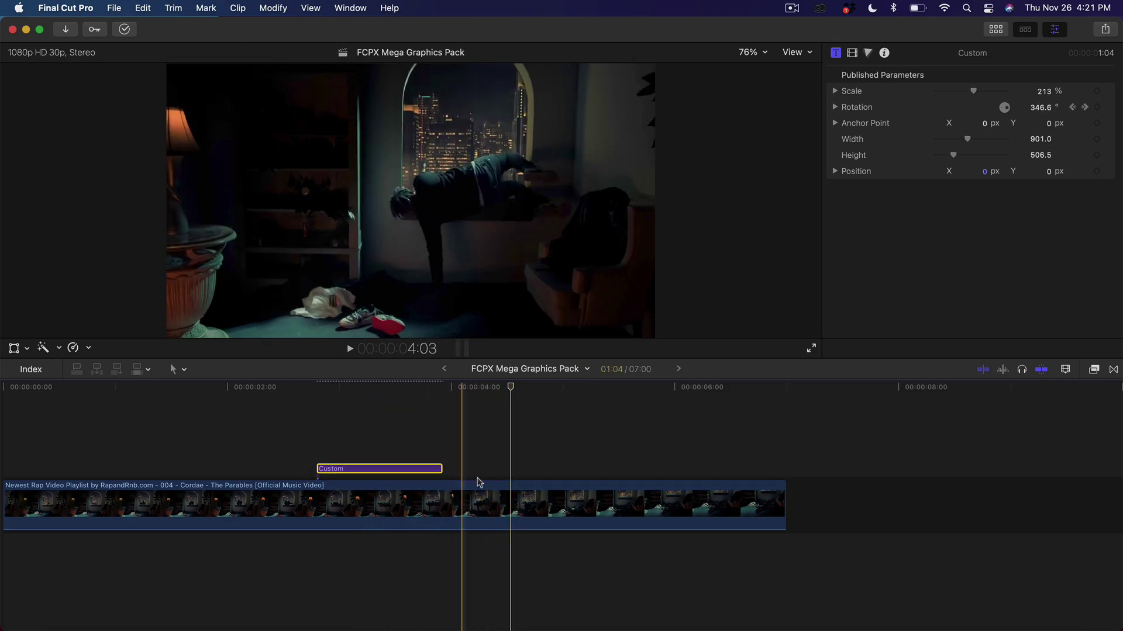
left_click(1100, 372)
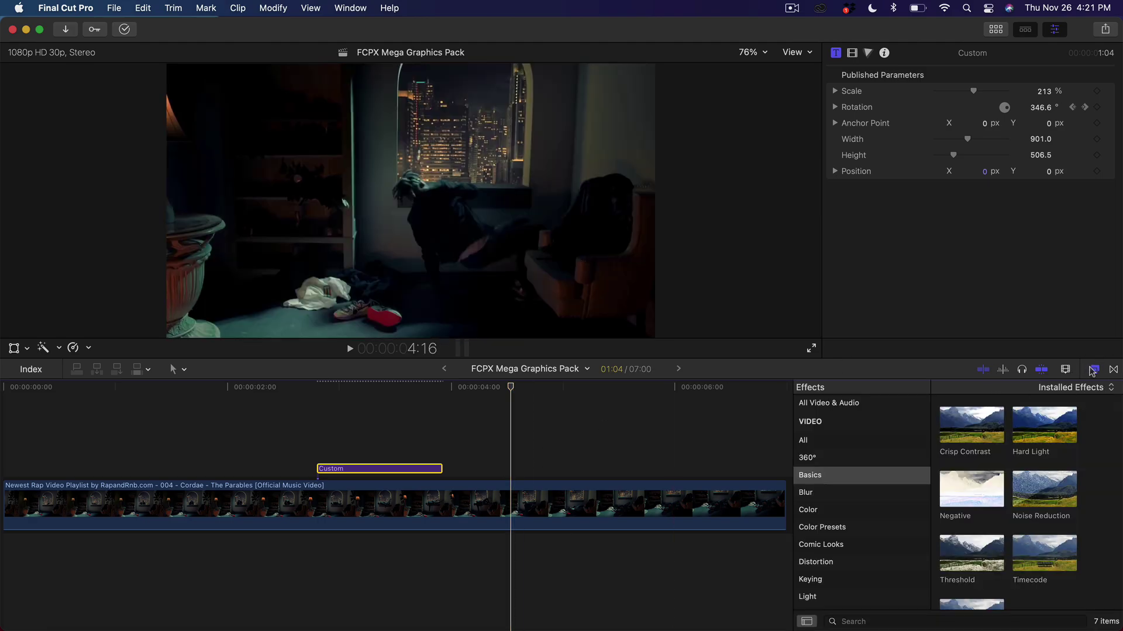
left_click(1091, 371)
left_click(996, 30)
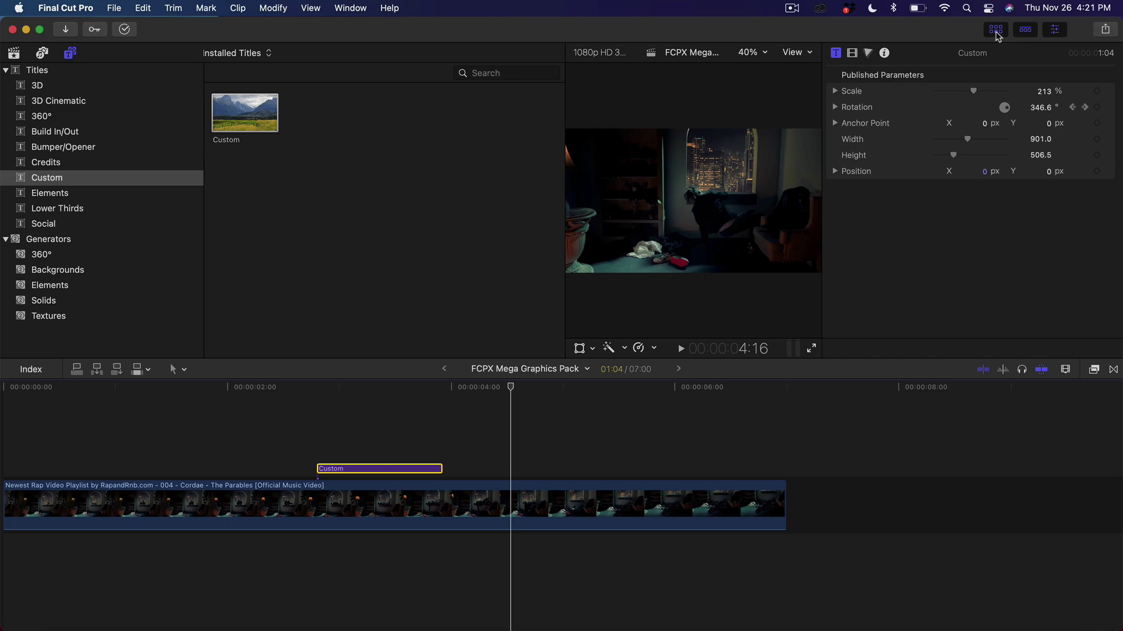
left_click(995, 30)
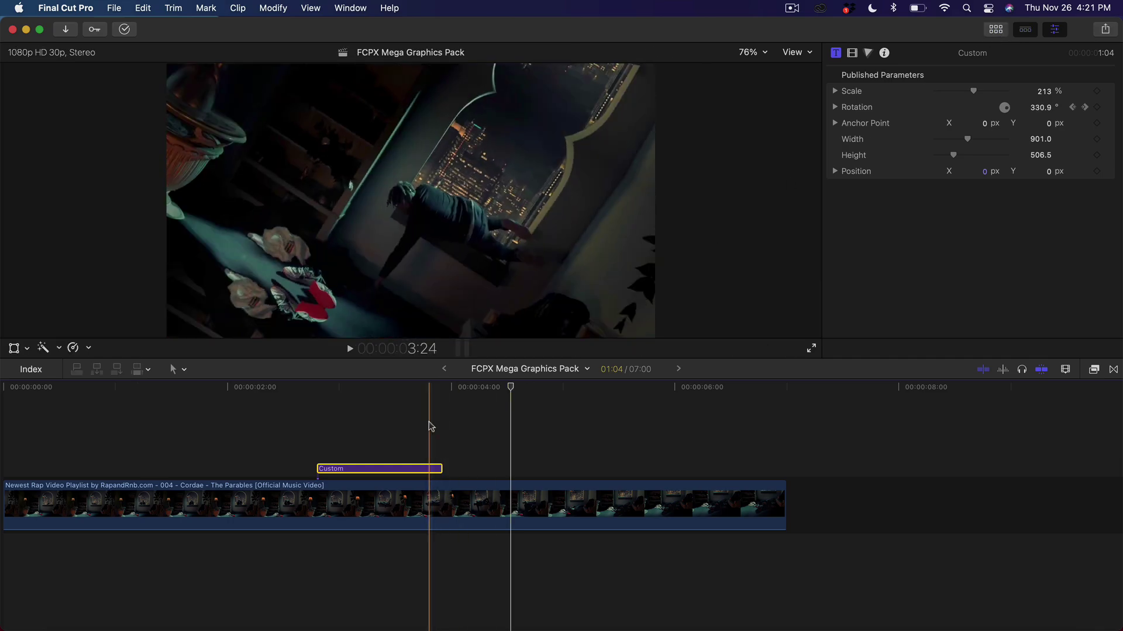
left_click_drag(353, 468, 369, 469)
key("super+z")
key("super+z")
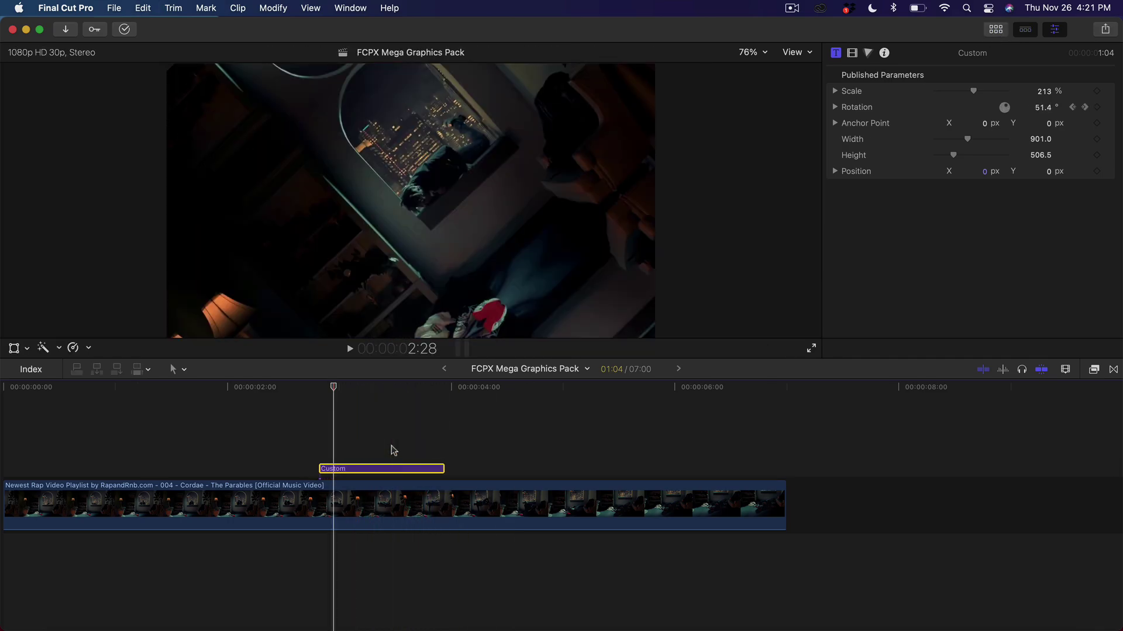
- Apply the Prism effect from the Blur category to the Custom title
left_click(525, 391)
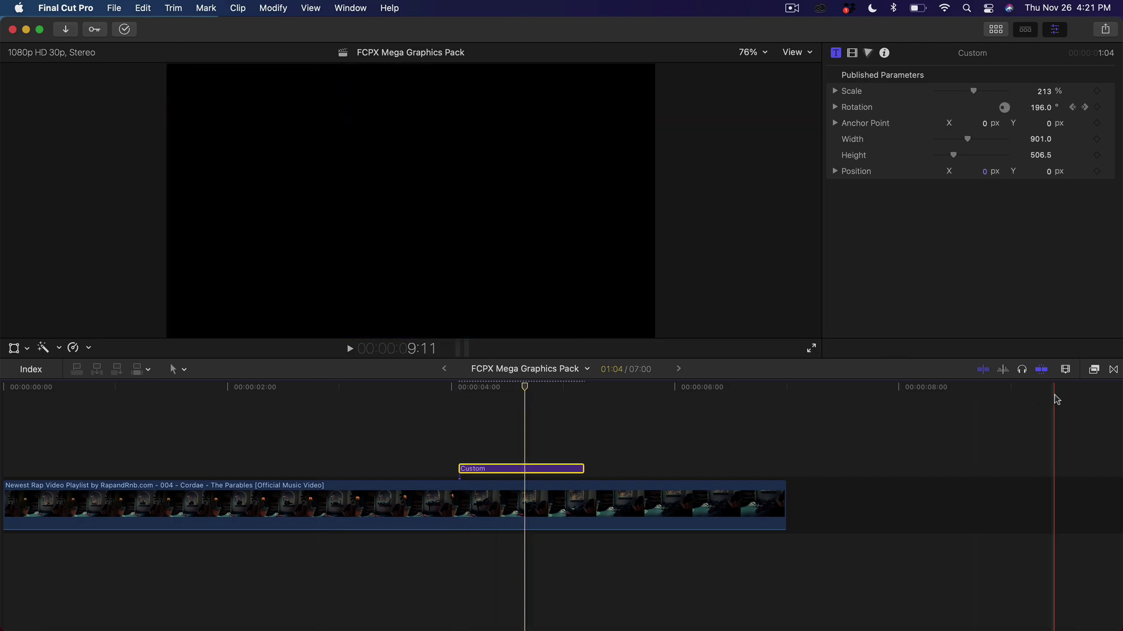
left_click(1094, 369)
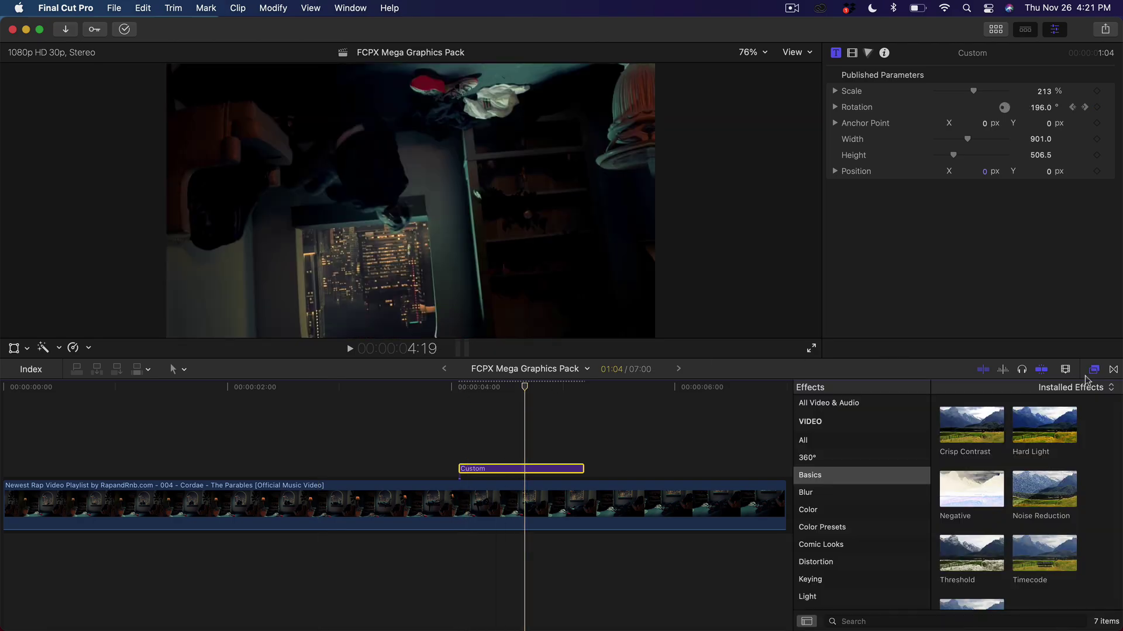
left_click(1035, 443)
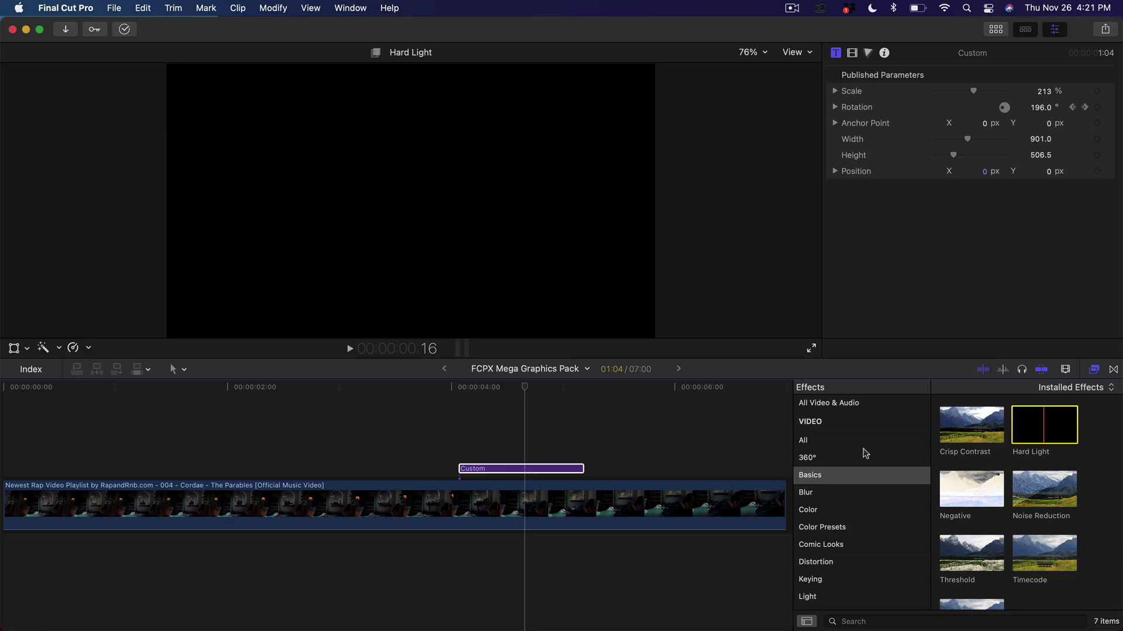
left_click(834, 495)
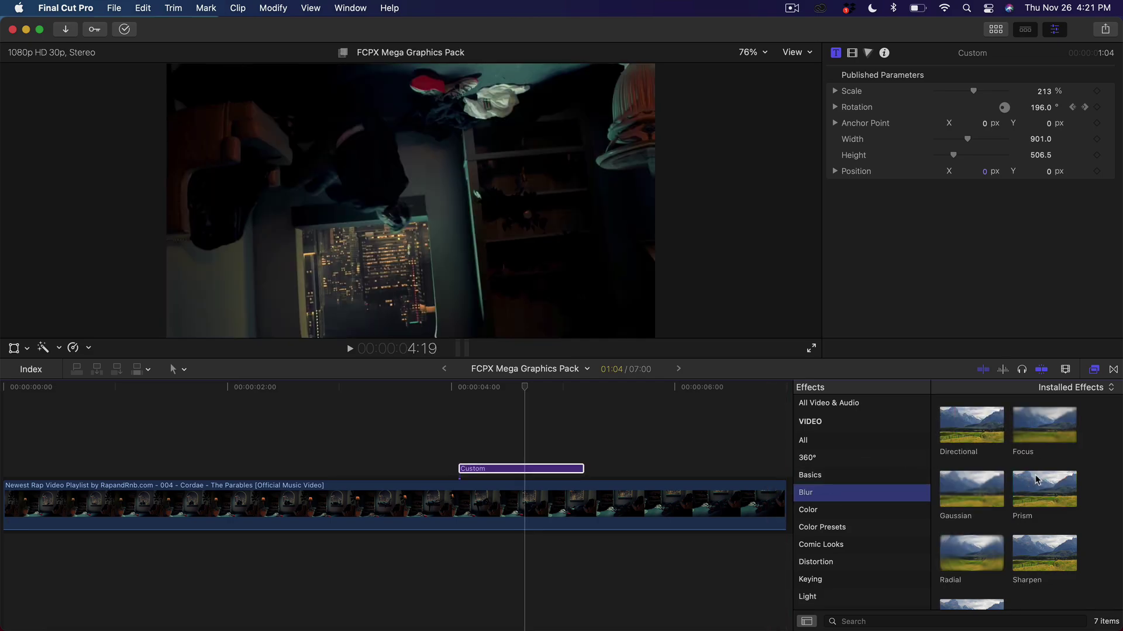
left_click_drag(1037, 481, 496, 468)
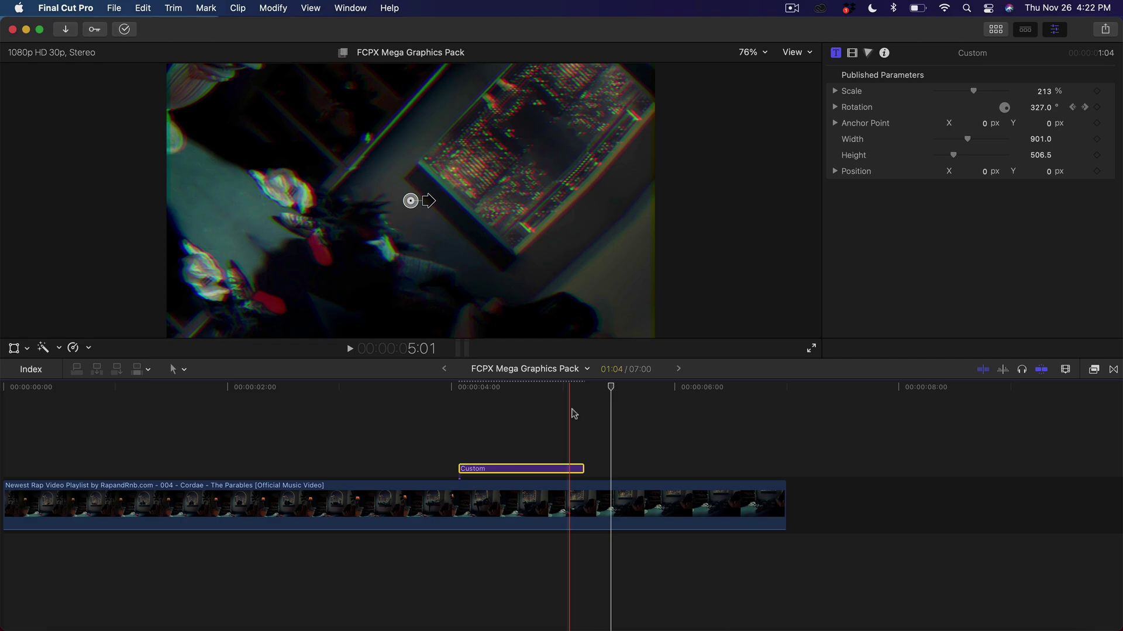
- Remove the Prism effect from the Custom title with the playhead at 4:17
left_click(515, 435)
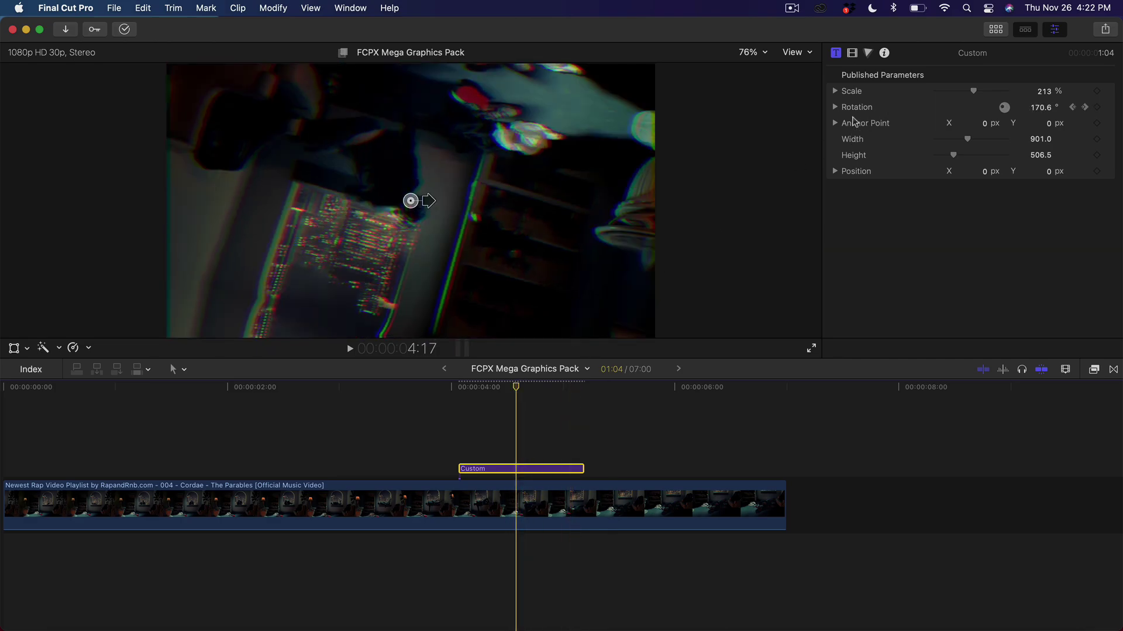
left_click(852, 53)
key("Delete")
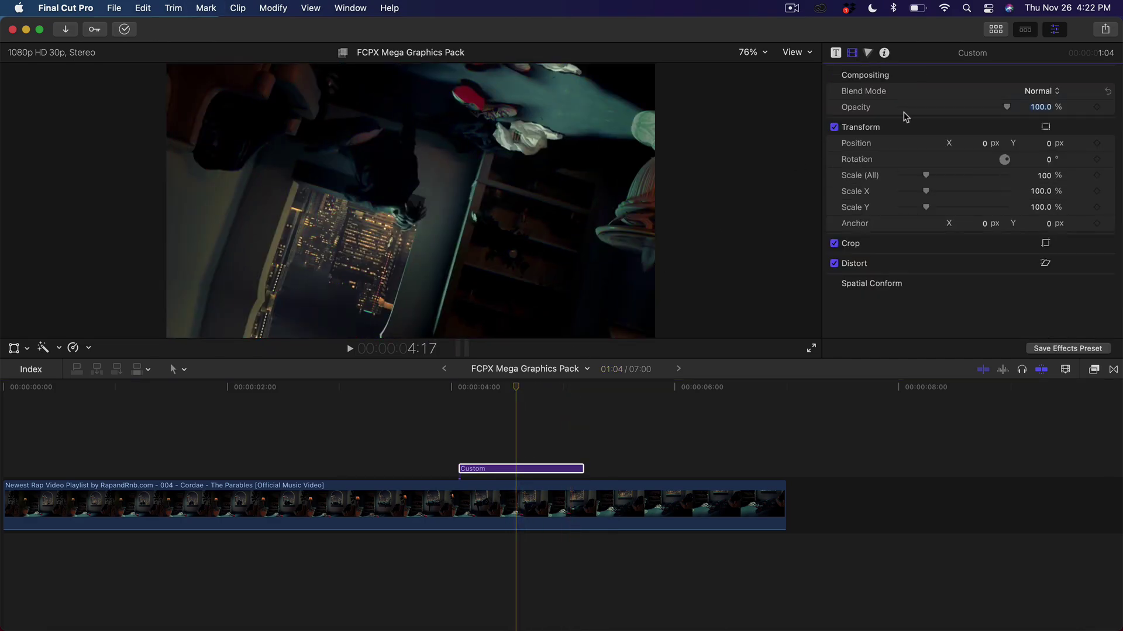
- Browse the video effects in the Blur, Color, Distortion and Keying categories for one that suits the Custom title
left_click(1095, 369)
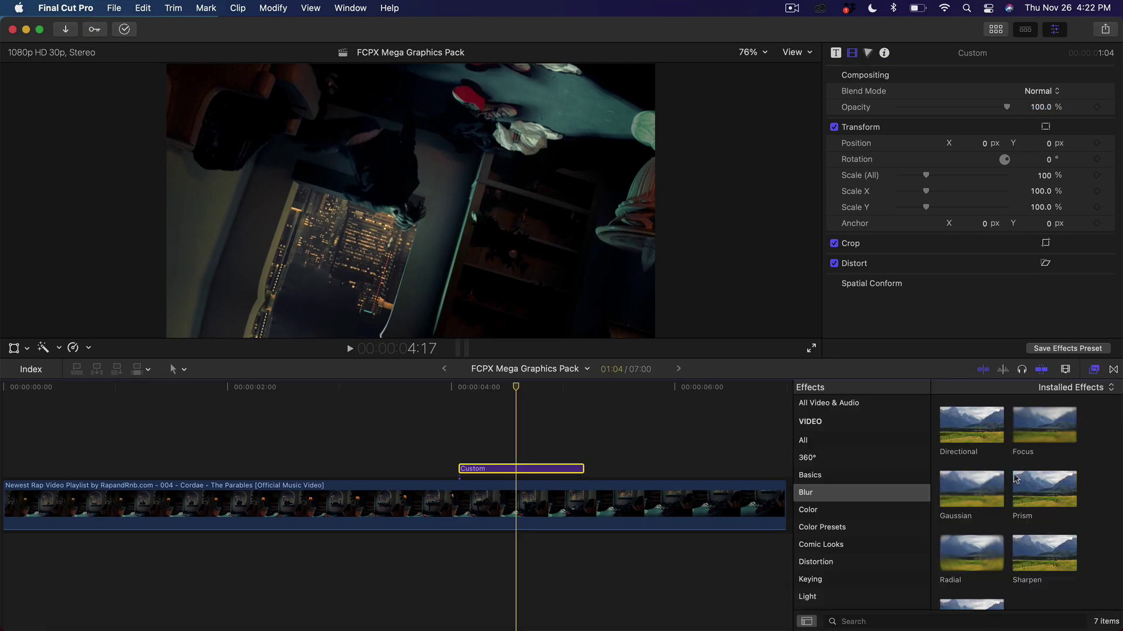
scroll(1015, 478, "down", 2)
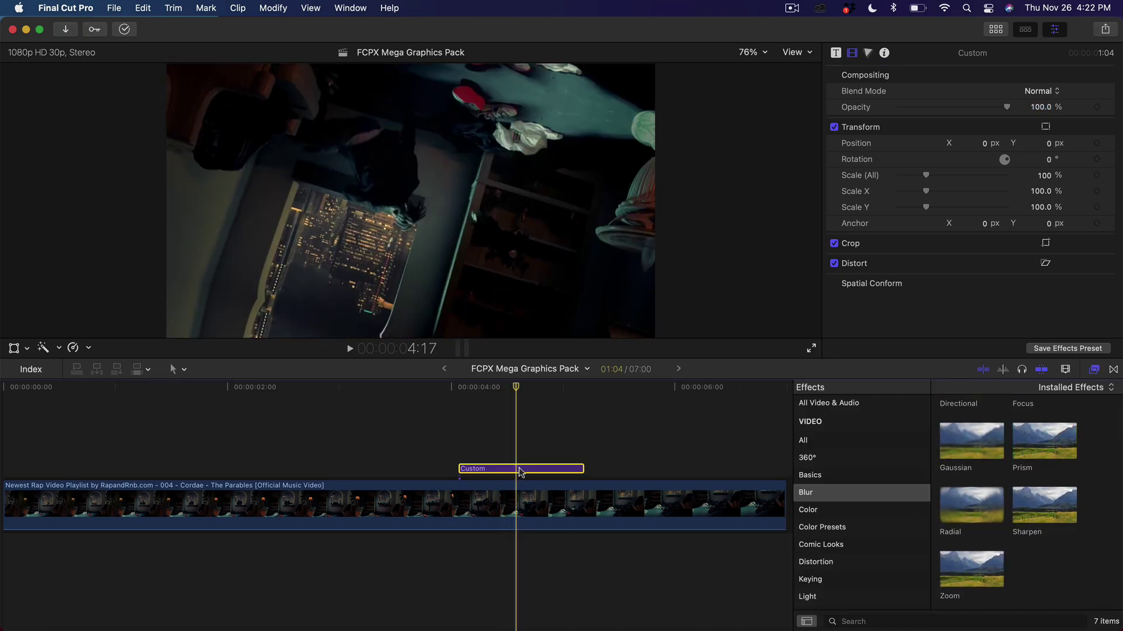
mouse_move(516, 387)
left_mouse_down()
mouse_move(545, 391)
mouse_move(503, 390)
mouse_move(600, 394)
mouse_move(495, 399)
mouse_move(545, 402)
mouse_move(554, 390)
mouse_move(526, 387)
left_mouse_up()
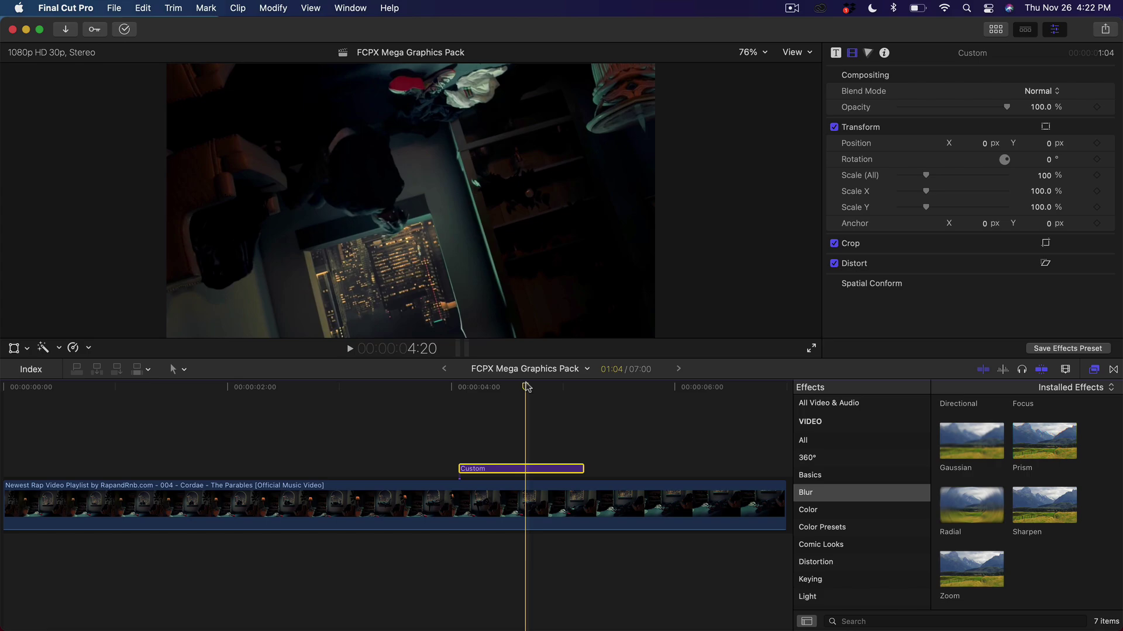
left_click(854, 511)
scroll(855, 510, "down", 2)
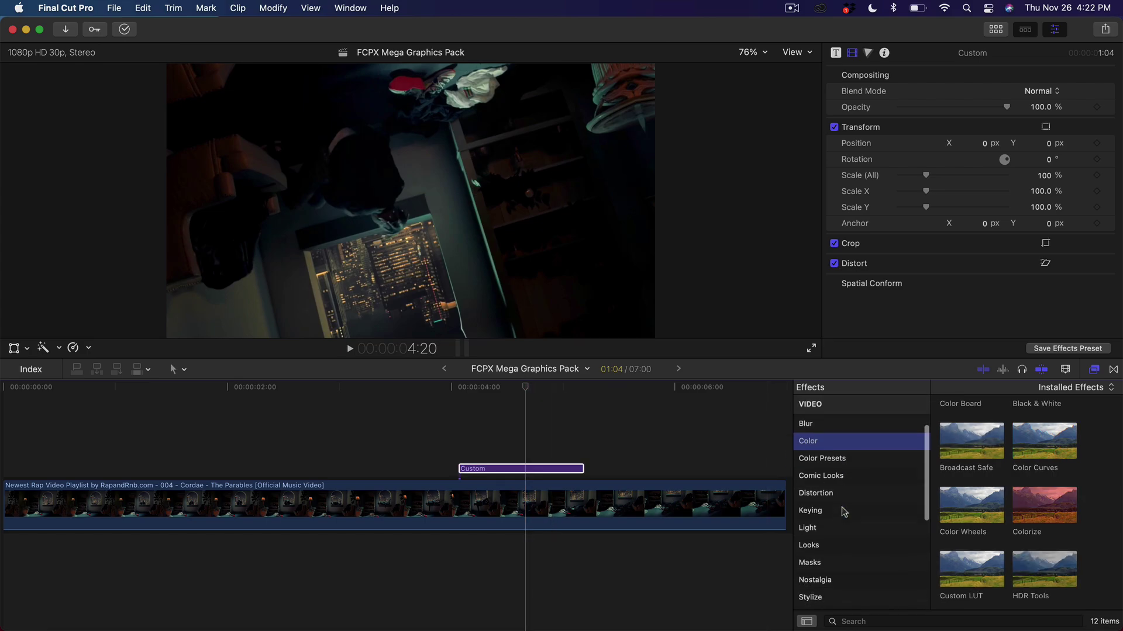
scroll(997, 514, "down", 3)
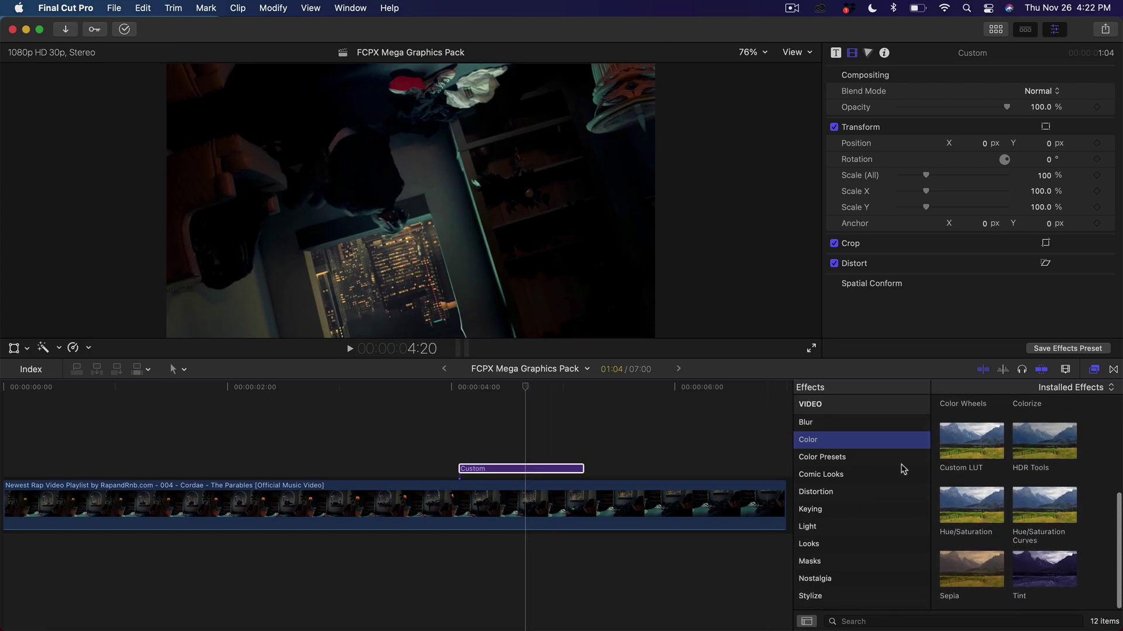
left_click(842, 462)
left_click(829, 492)
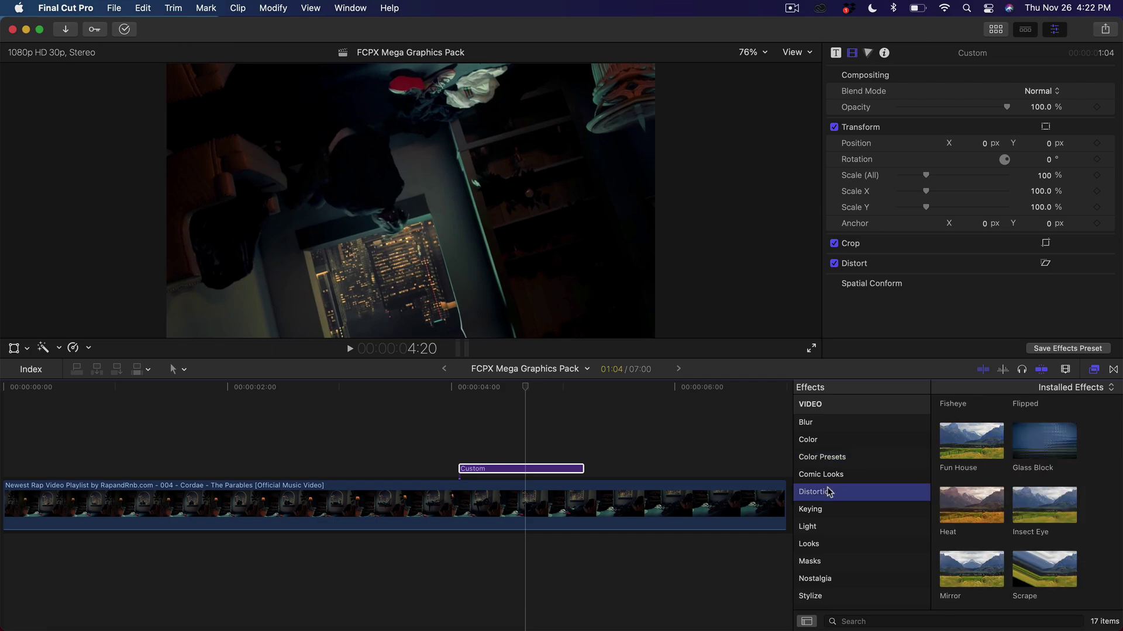
scroll(987, 506, "down", 3)
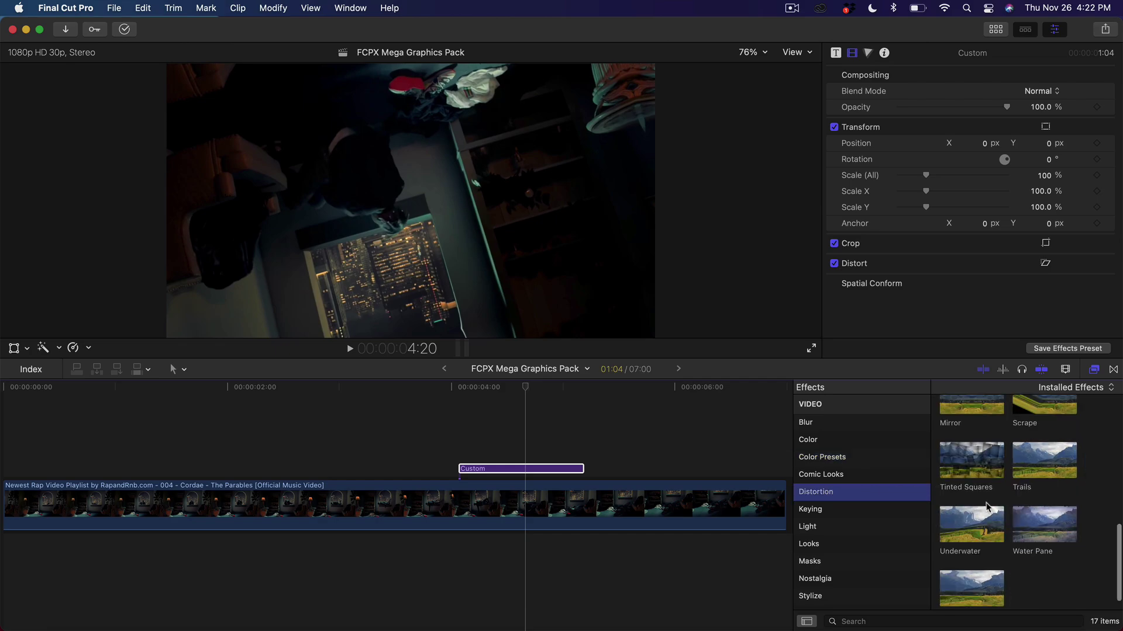
left_click(835, 511)
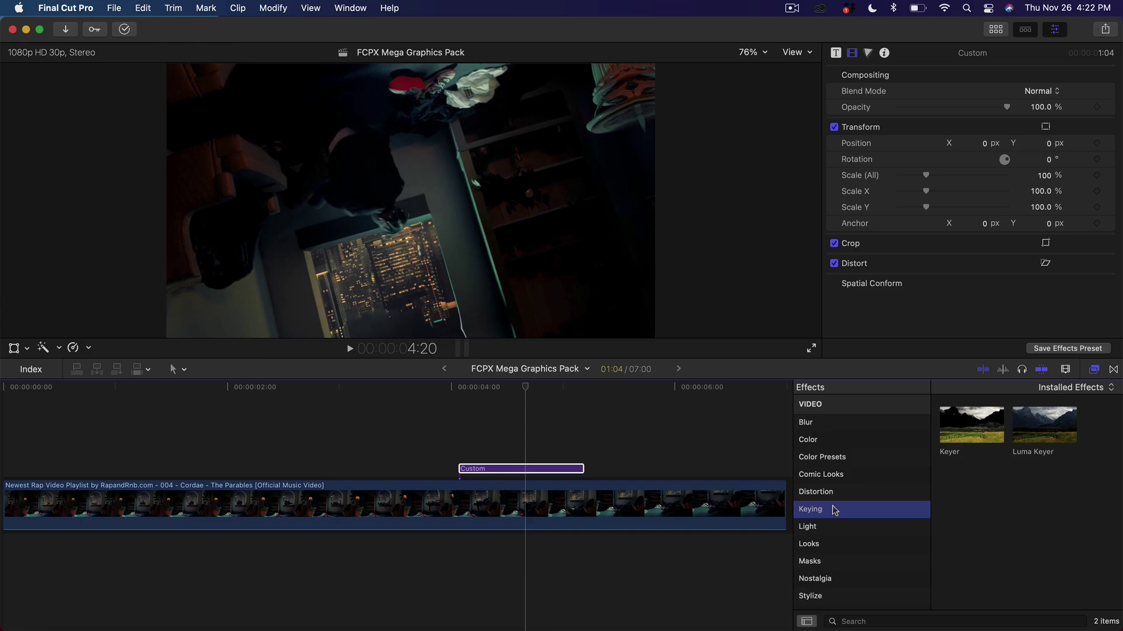
scroll(834, 511, "down", 3)
- Try the Bad TV effect from the Stylize category on the Custom title with a playback, and undo it
left_click(825, 528)
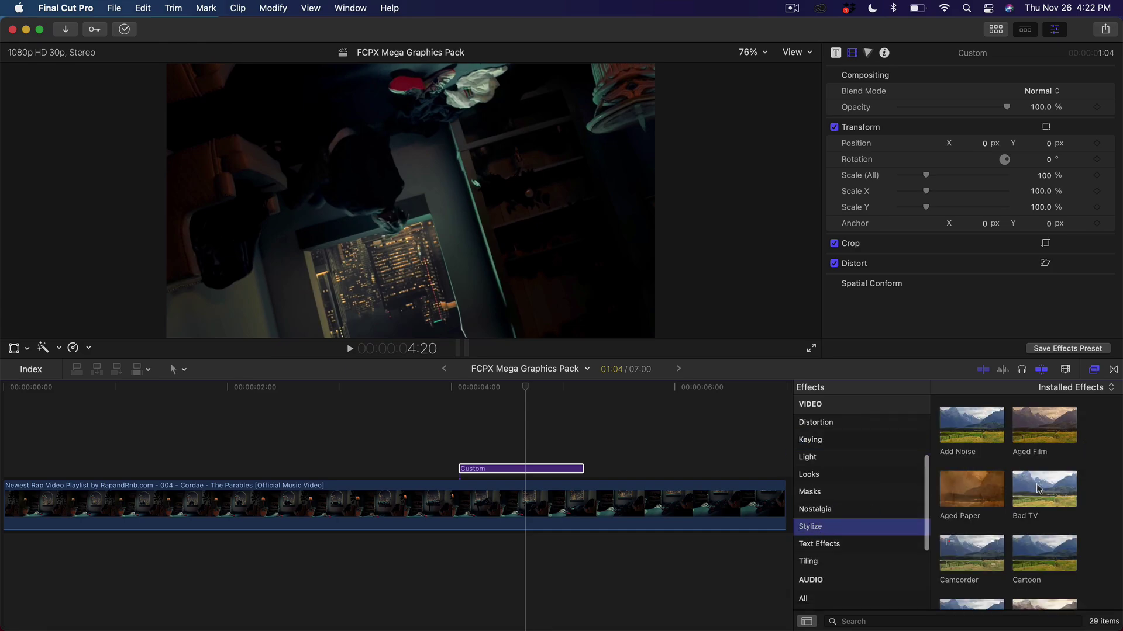
left_click_drag(1038, 488, 501, 465)
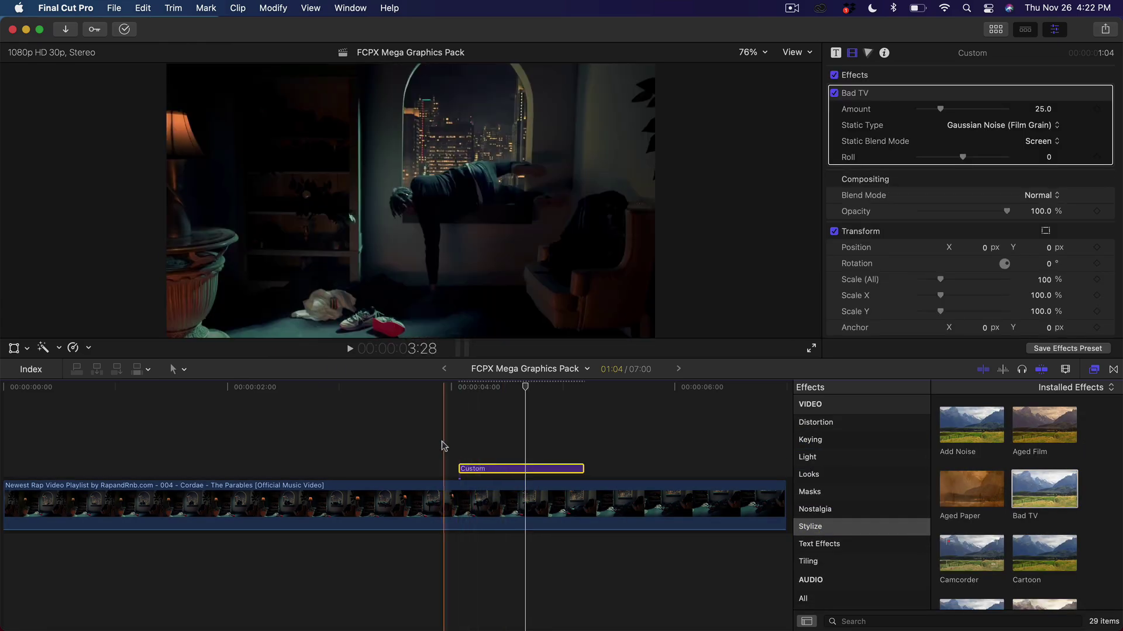
key("space")
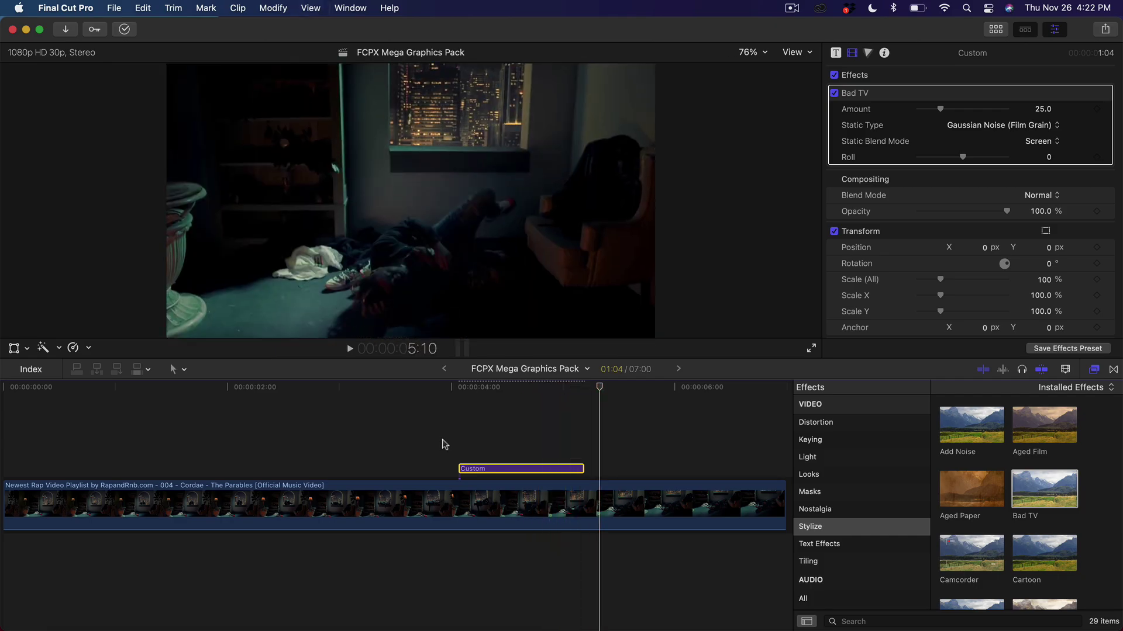
key("super+z")
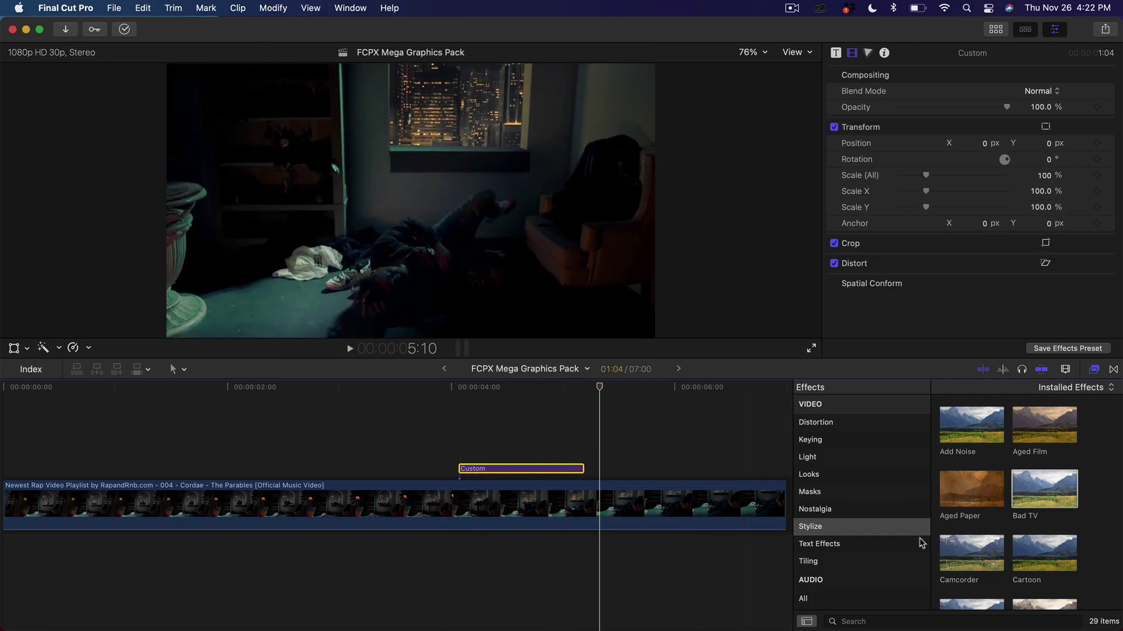
- Apply the Camcorder effect from the Stylize category to the Custom title and play it back over the clip
scroll(919, 535, "down", 2)
left_click_drag(978, 556, 536, 476)
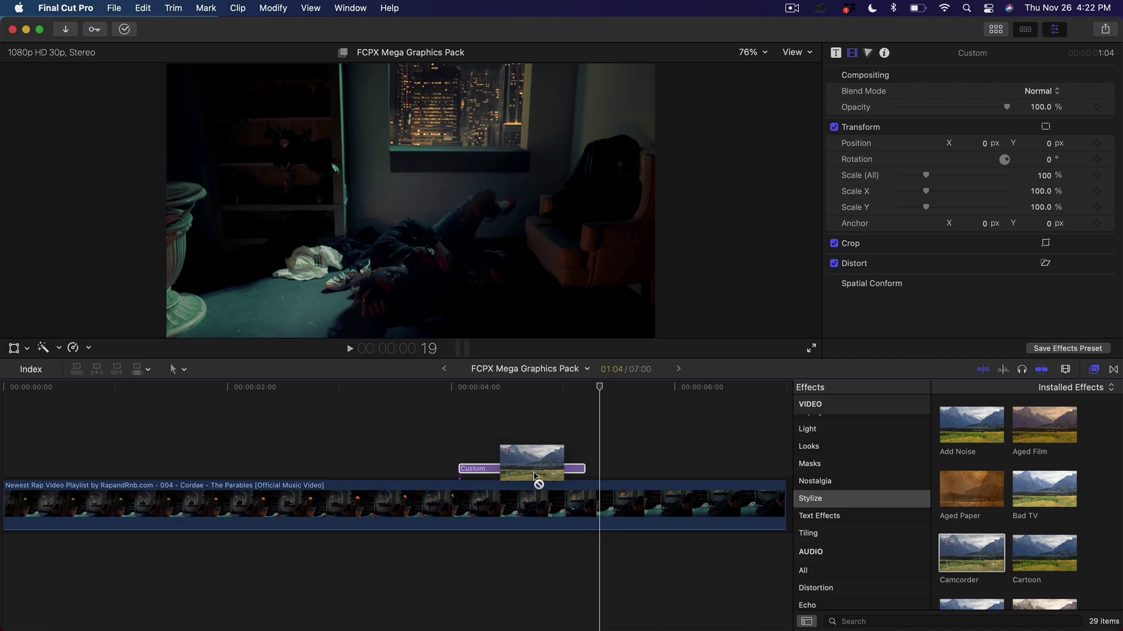
left_click_drag(496, 397, 520, 468)
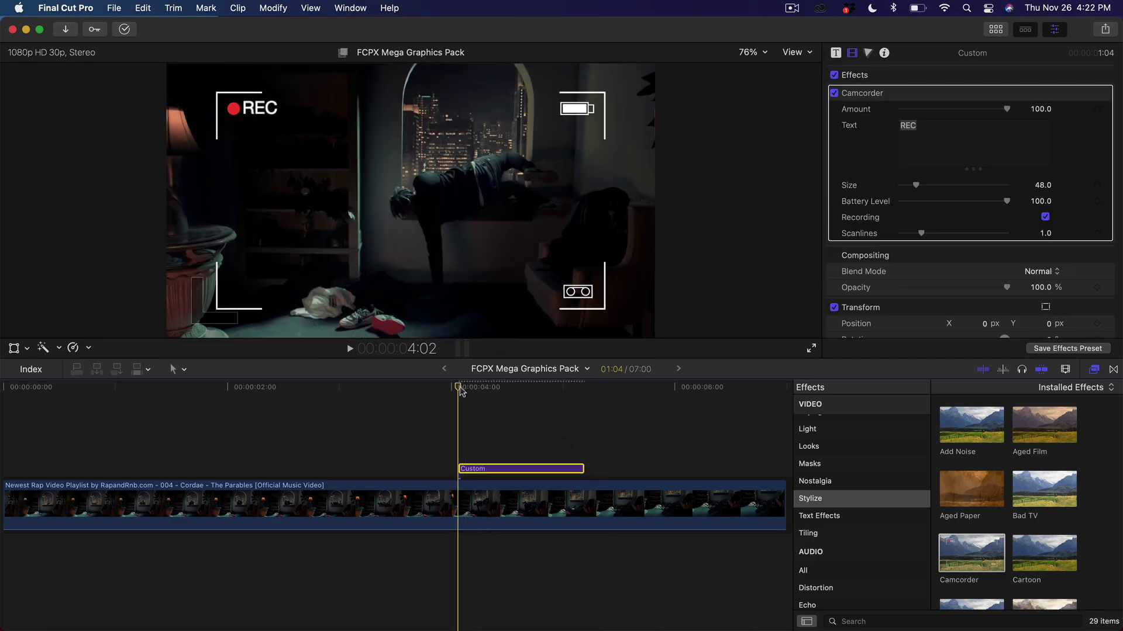
key("space")
key("space")
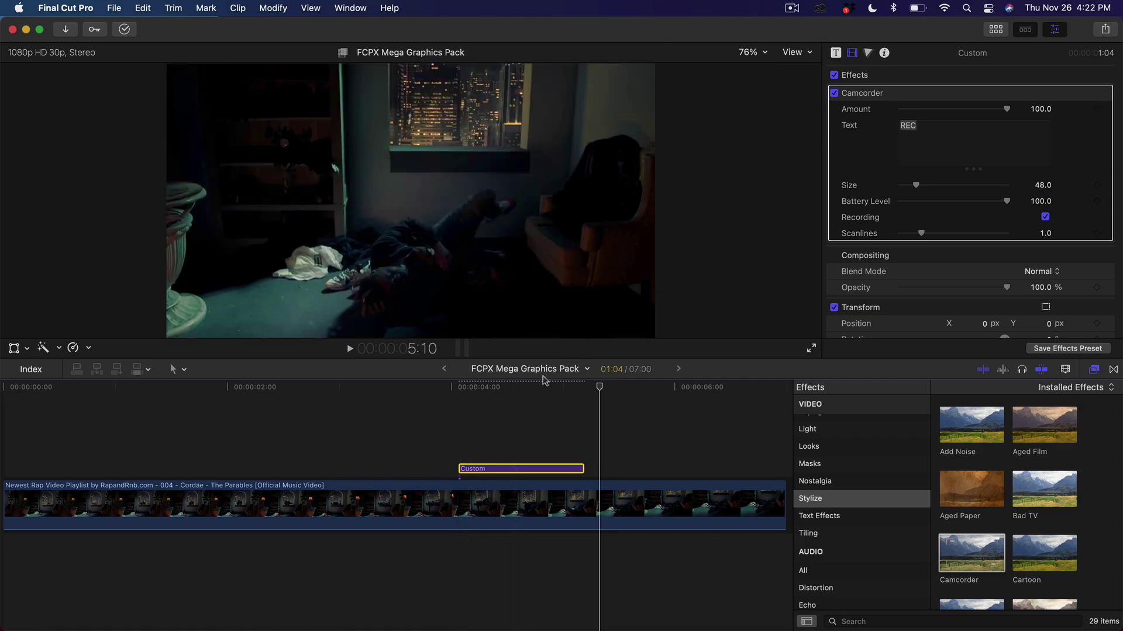
left_click(512, 387)
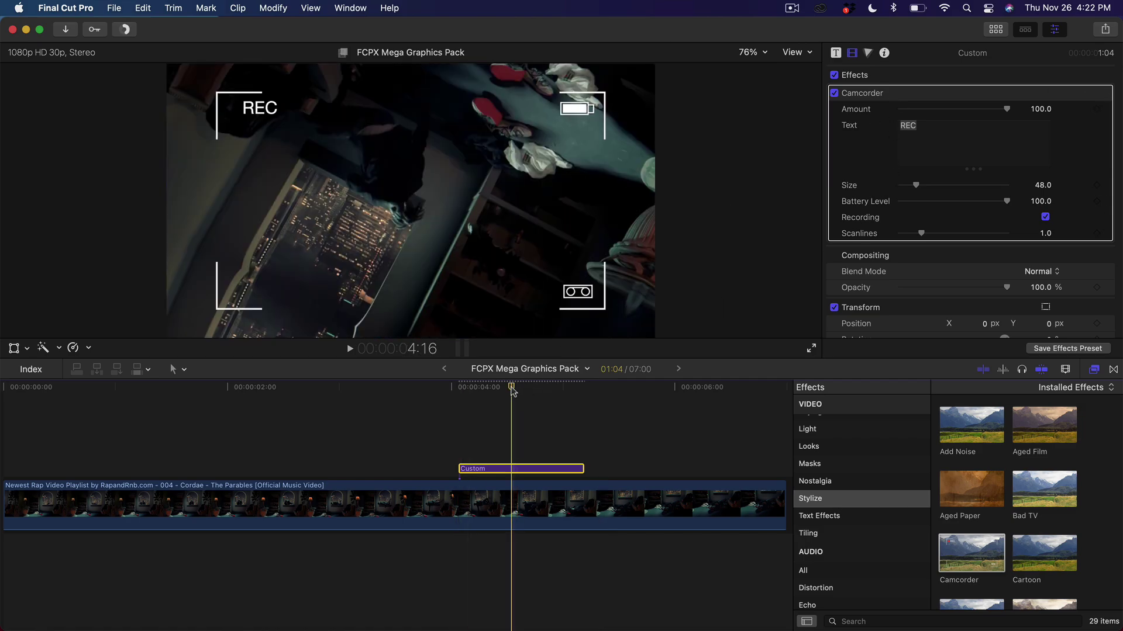
left_click_drag(512, 391, 459, 387)
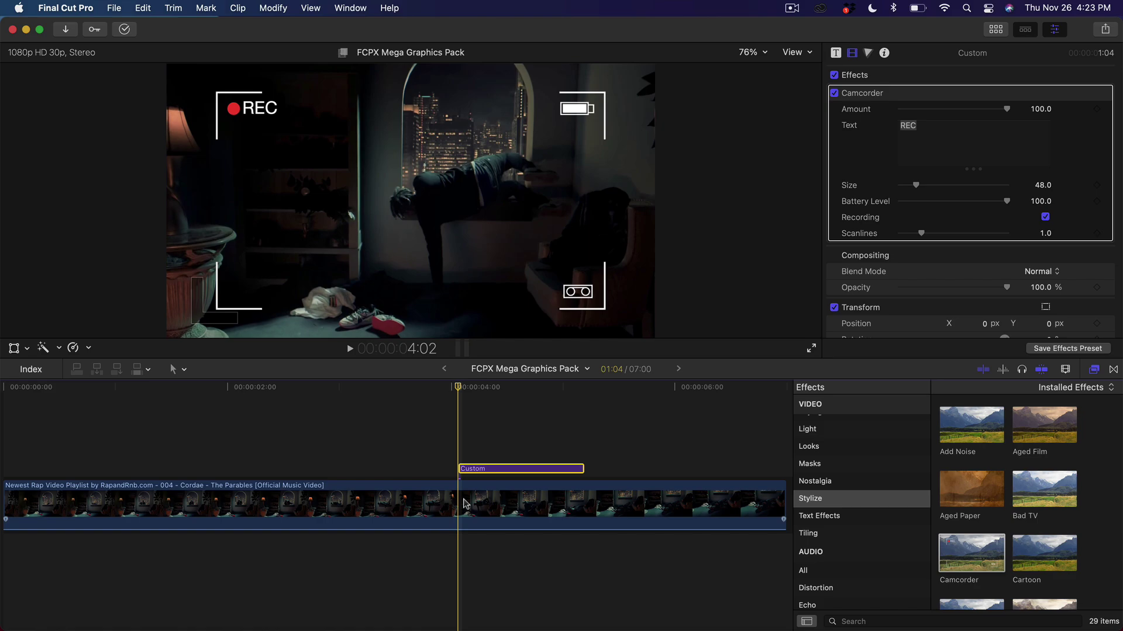
- Split the music video clip at the start and at the end of the Custom title
left_click(462, 506)
left_click(584, 507)
key("a")
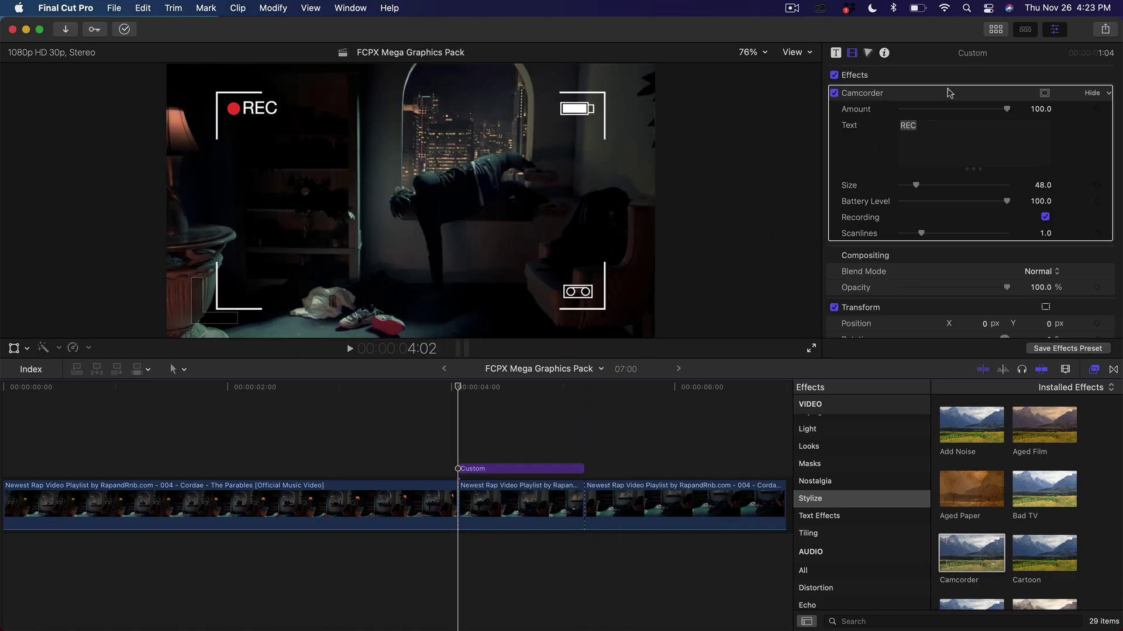
- Remove the Camcorder effect from the Custom title and apply it to the clip segment beneath the title instead
key("Delete")
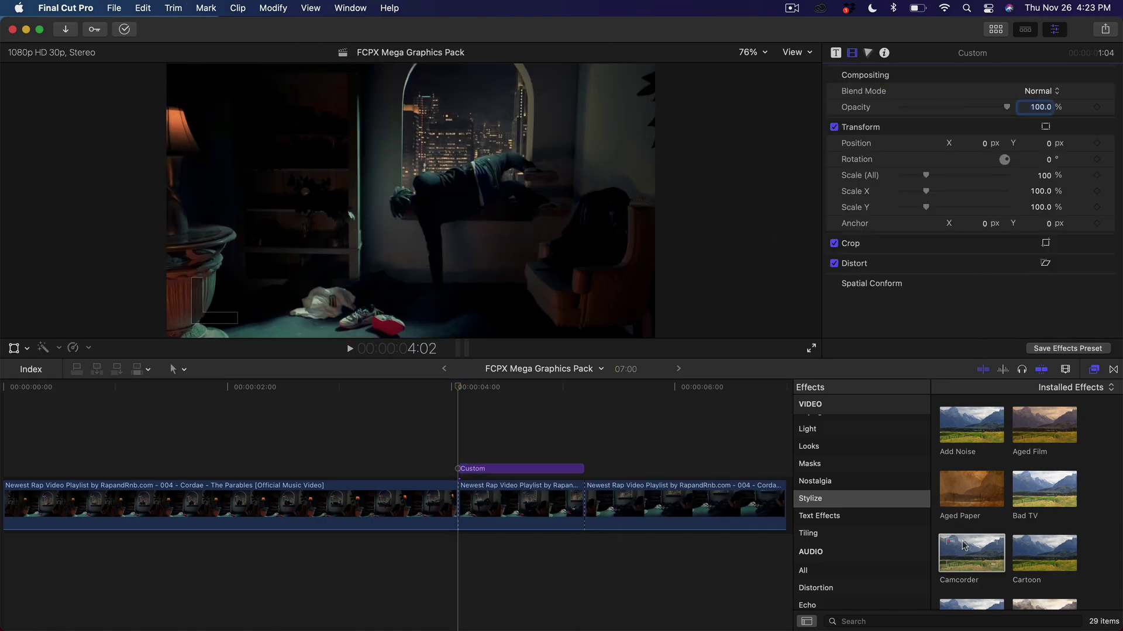
left_click_drag(965, 545, 489, 503)
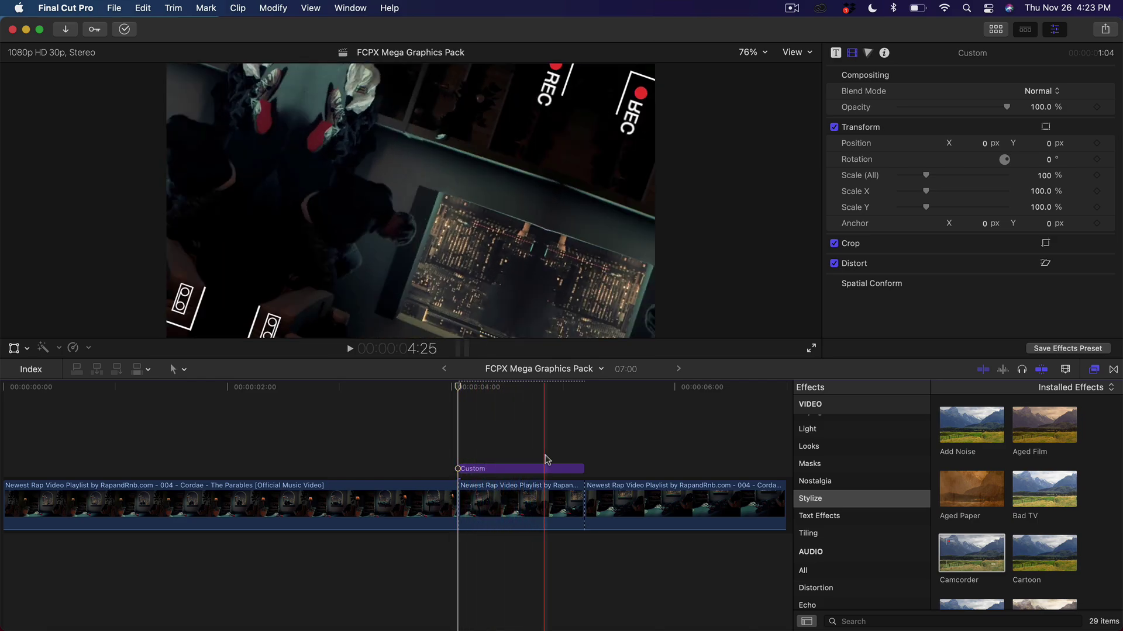
left_click(525, 502)
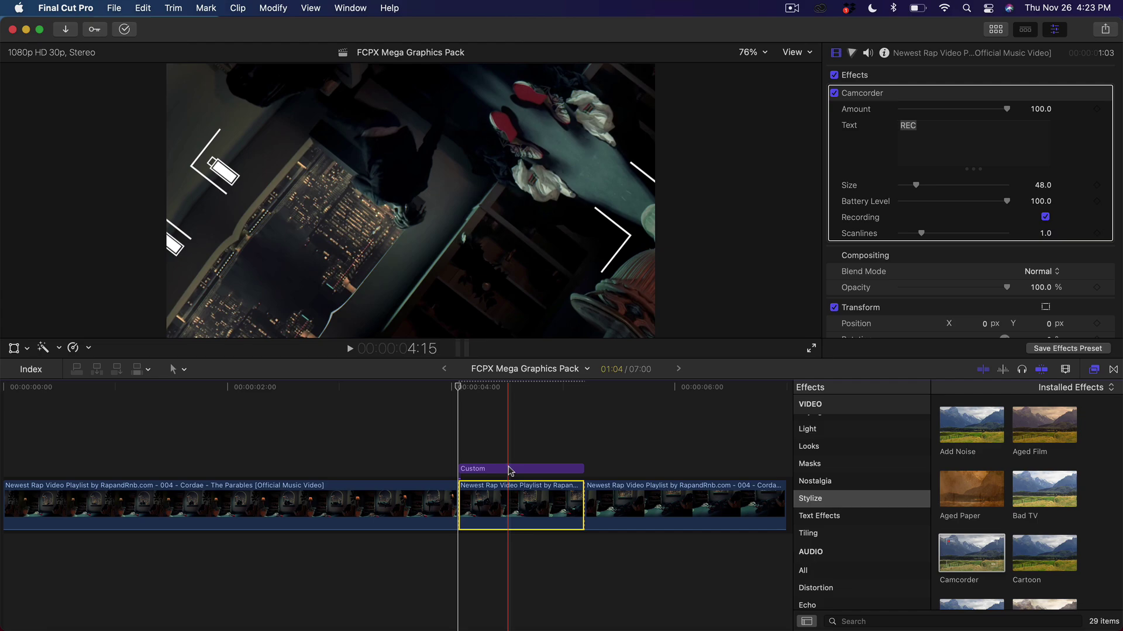
- Disable the Custom title to compare the Camcorder segment without the rotation, and enable the title again
left_click(510, 471)
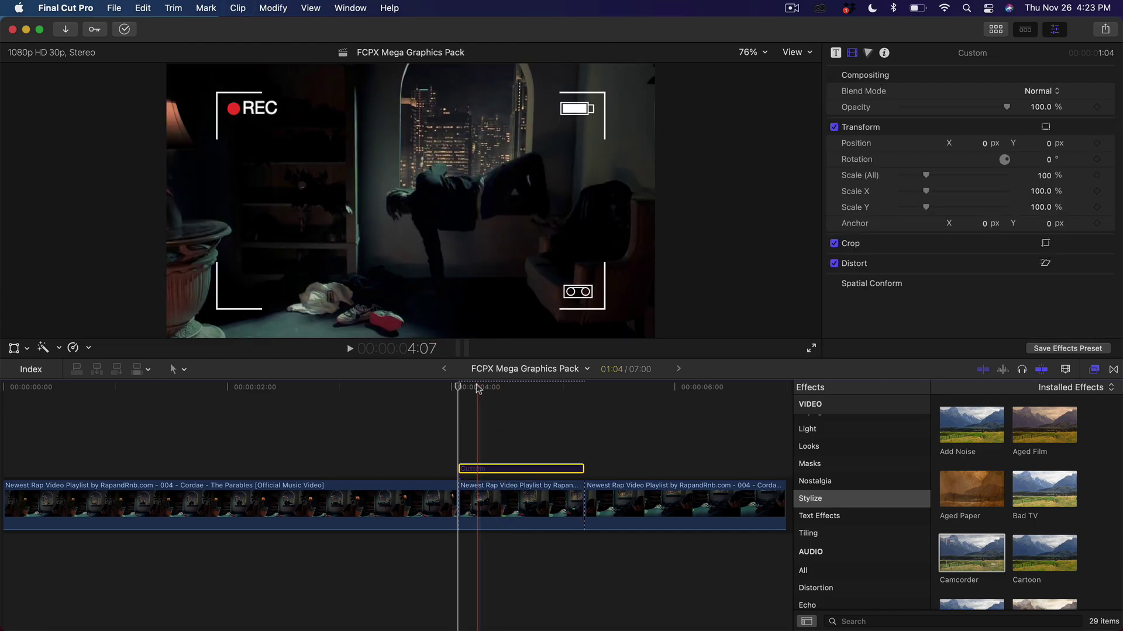
left_click(491, 491)
key("v")
key("v")
left_click(481, 471)
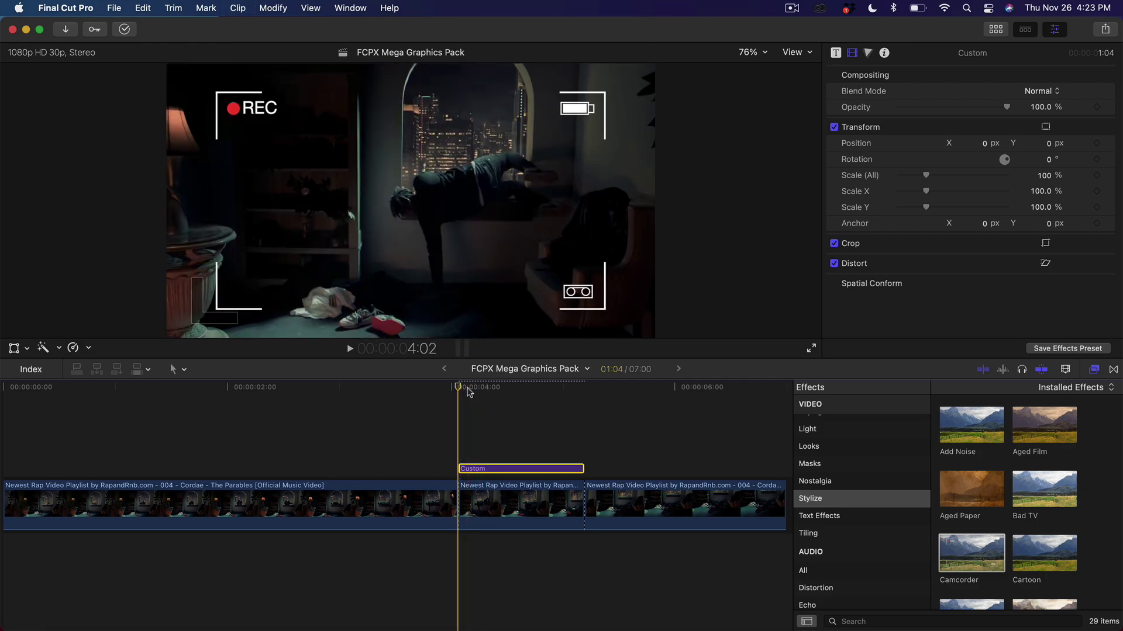
- Play back the Camcorder segment under the Custom title from 4:02 to review the rotating overlay
left_click_drag(469, 392, 483, 391)
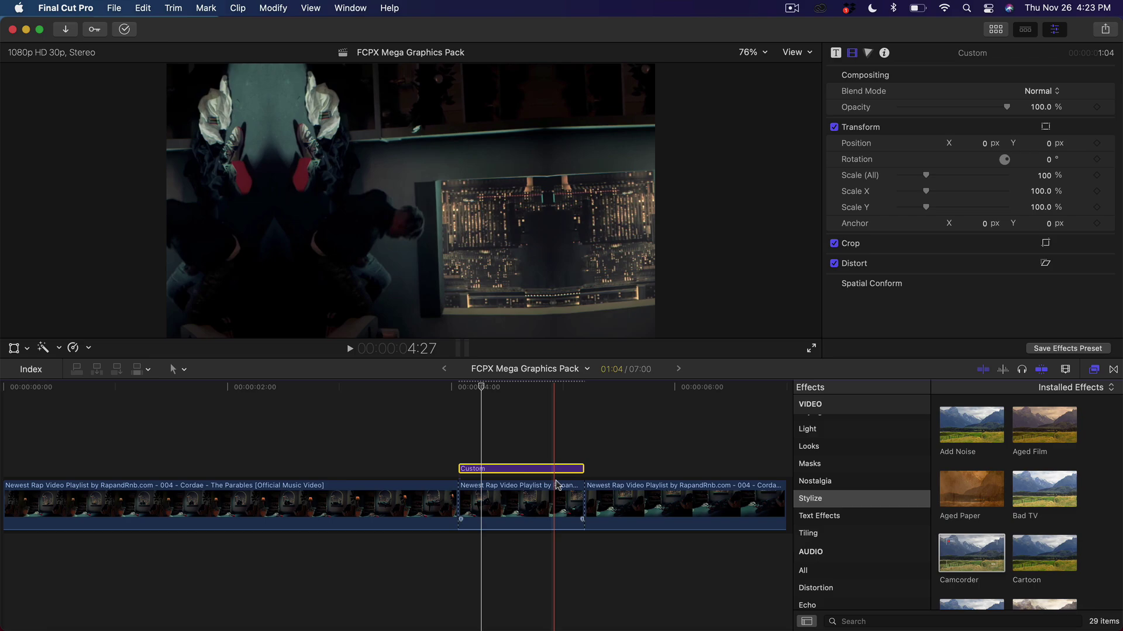
left_click(459, 387)
key("space")
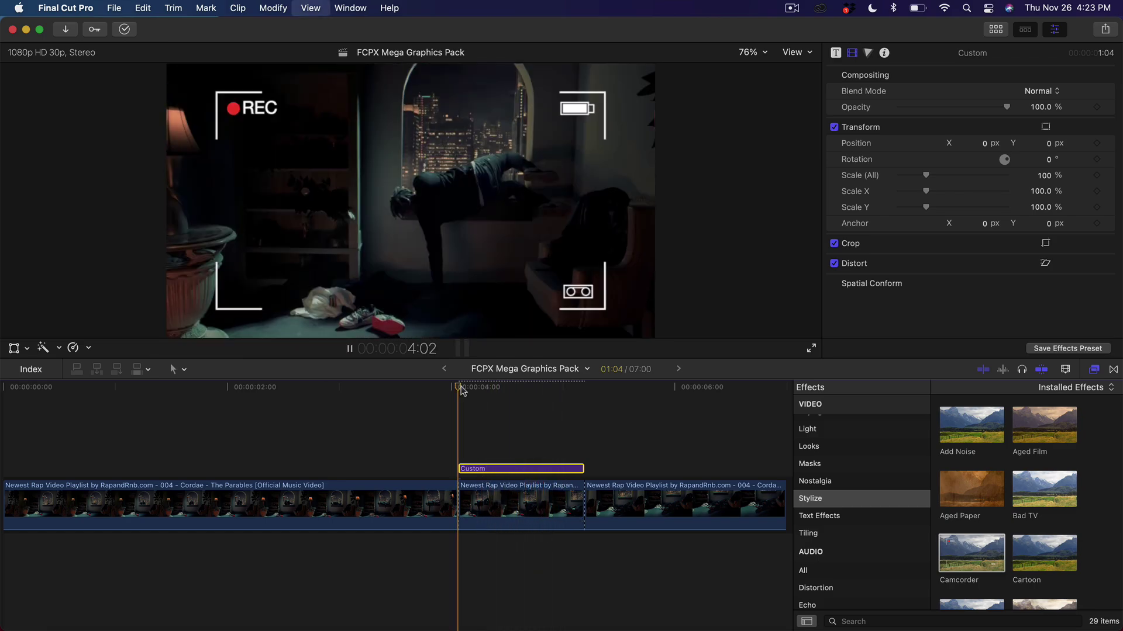
key("space")
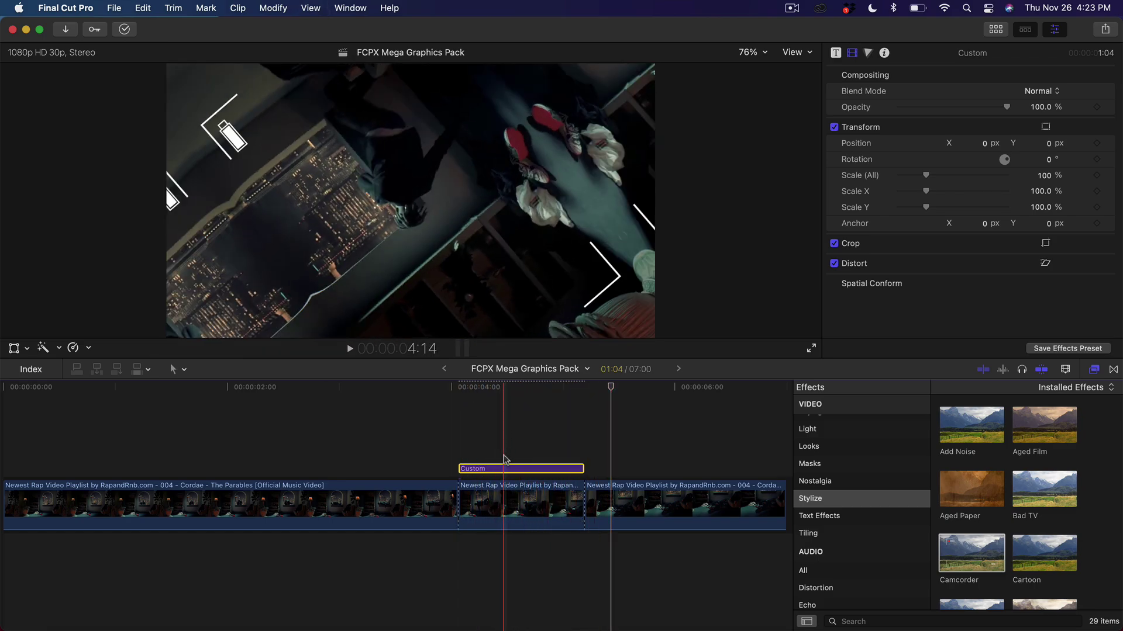
- Remove the Camcorder effect from the middle clip segment and play back the result
left_click(506, 503)
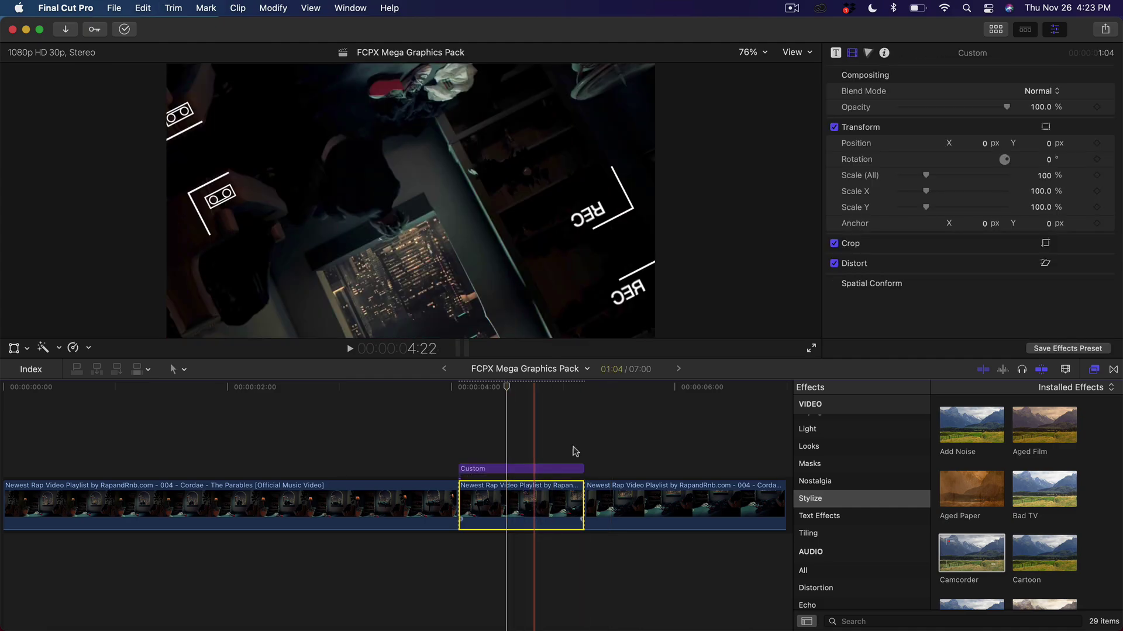
left_click(894, 97)
key("Delete")
key("space")
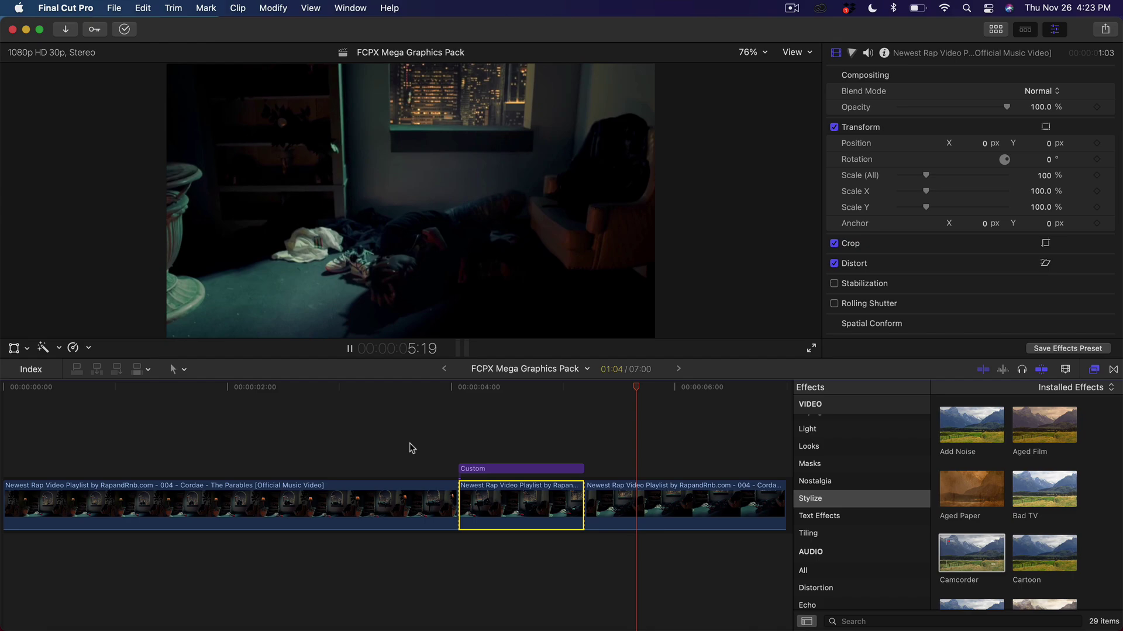
key("space")
- Disable the Custom title above the middle segment and play back the clip without the rotation
scroll(412, 448, "right", 3)
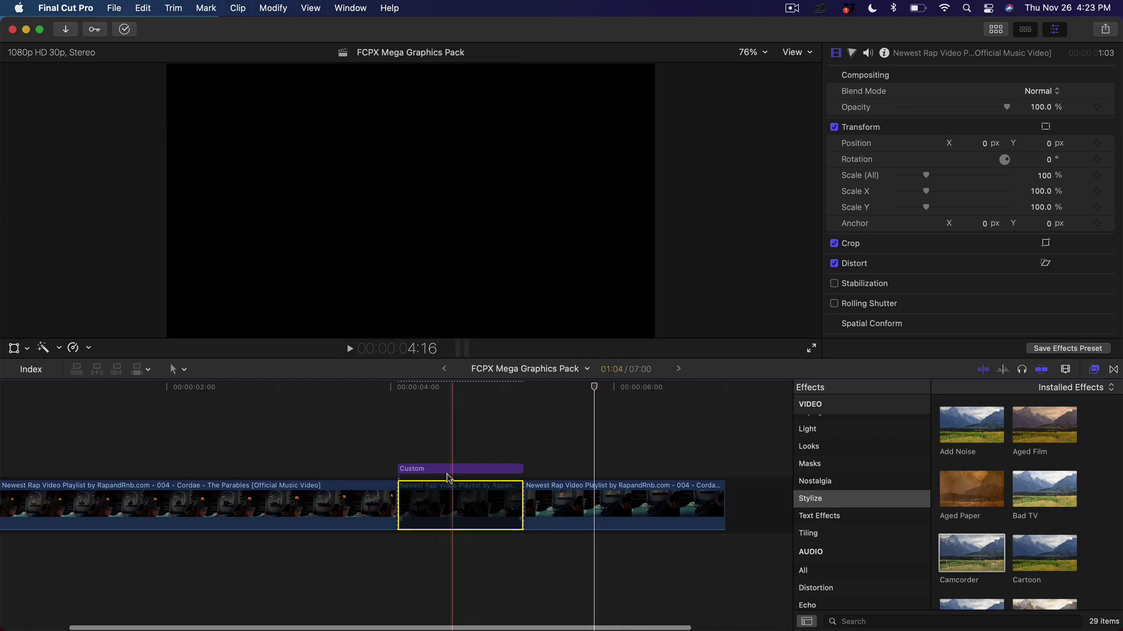
key("v")
left_click(444, 468)
key("v")
key("space")
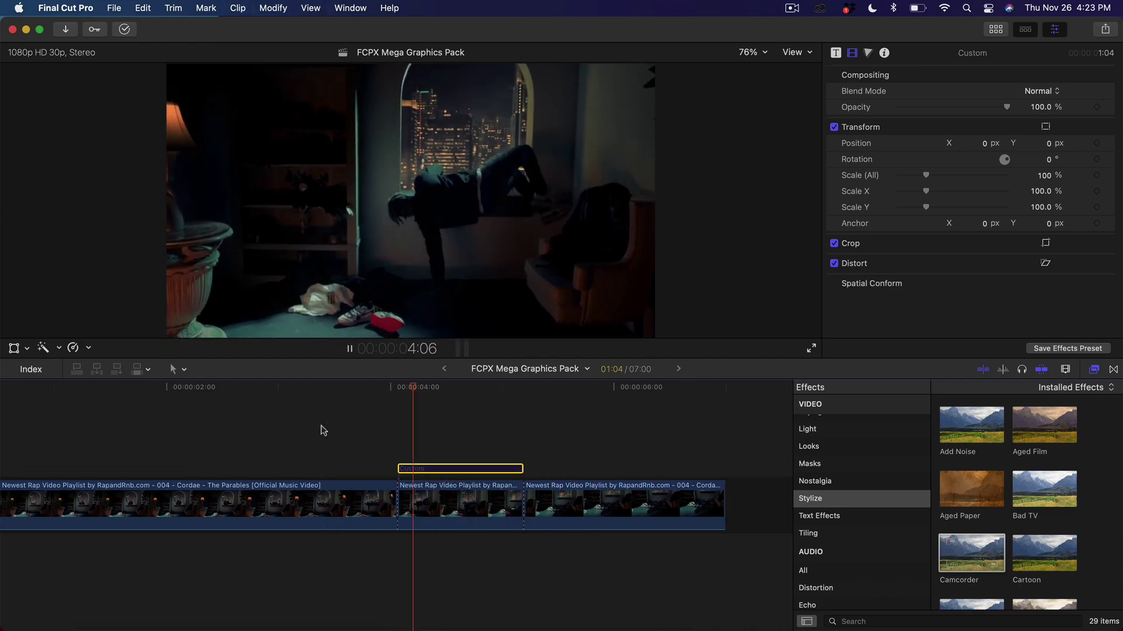
key("space")
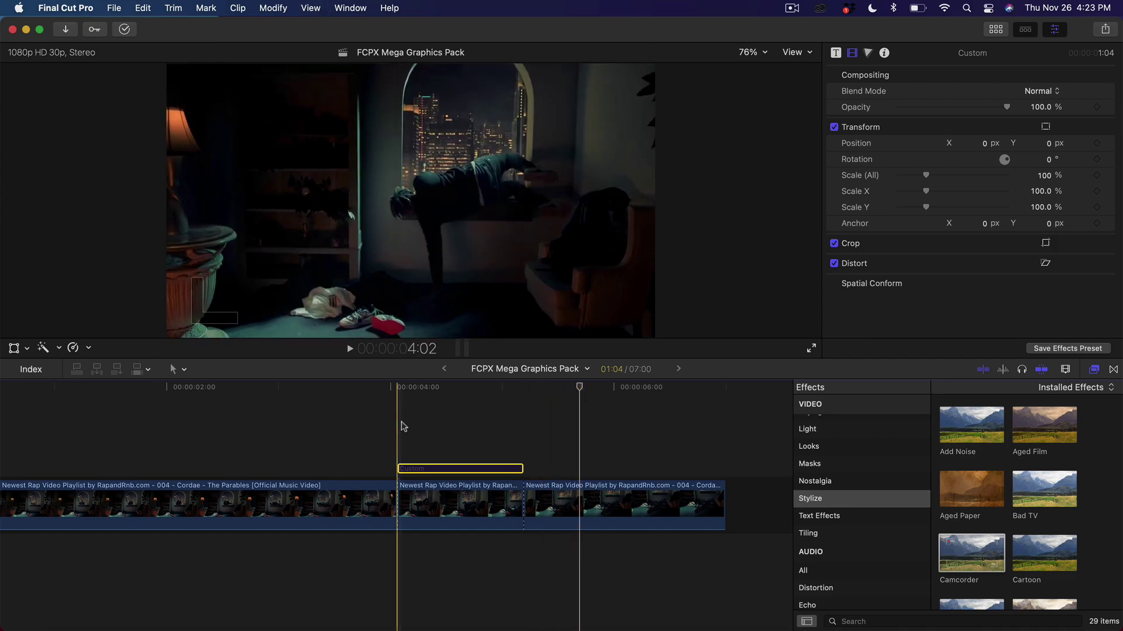
- Play back and scrub the clip with the Custom title re-enabled to review the rotation, ending at 3:19
key("space")
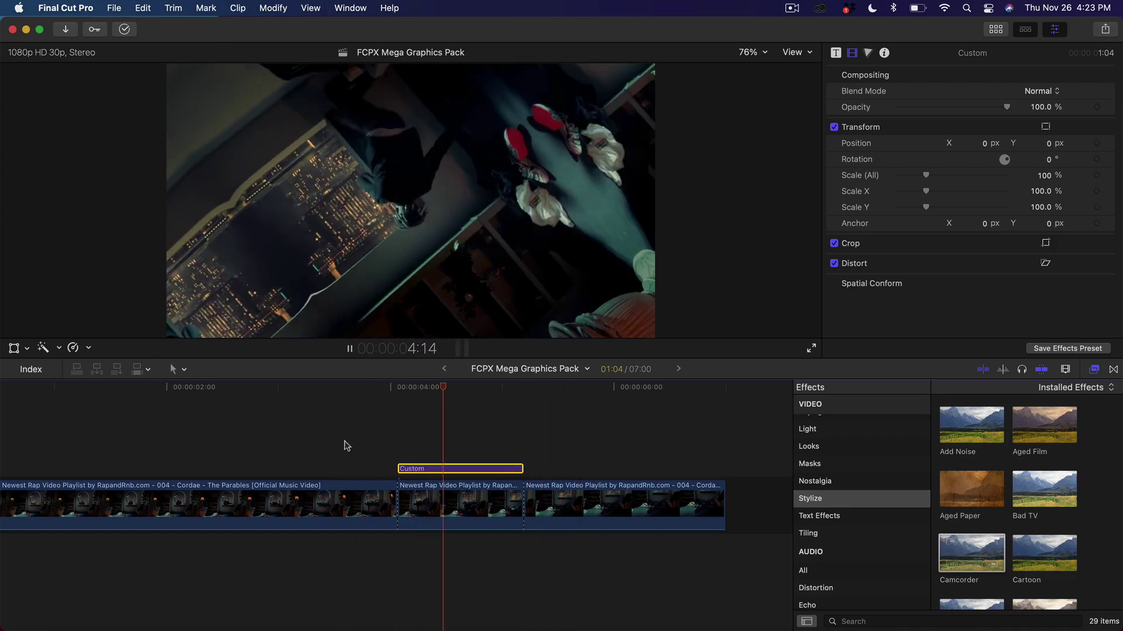
key("space")
scroll(458, 438, "left", 2)
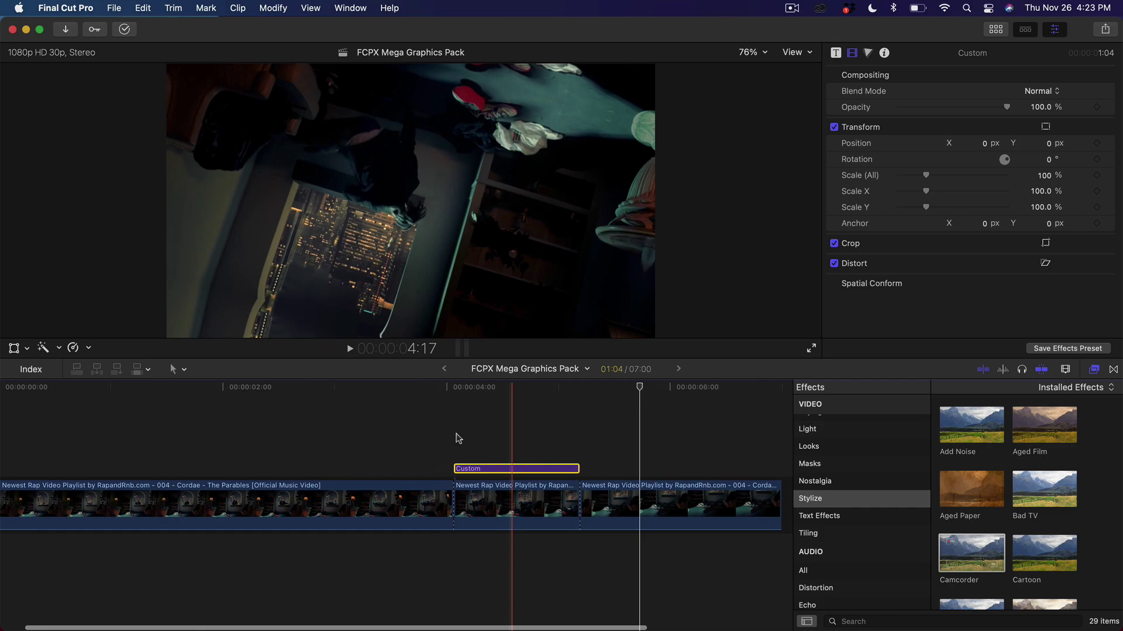
left_click(493, 387)
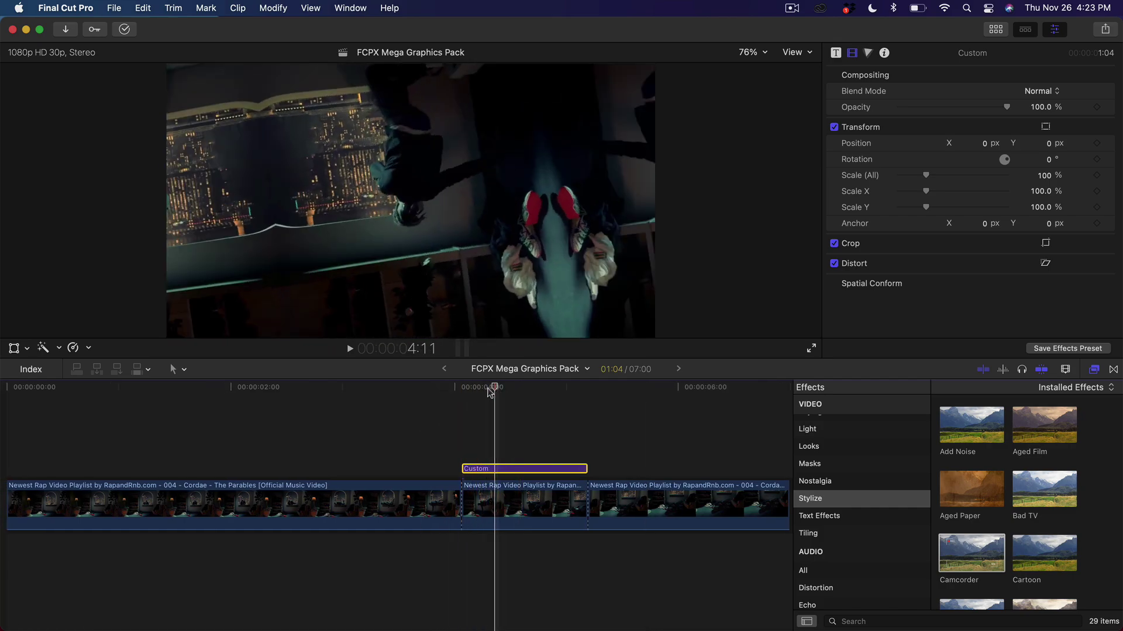
left_click_drag(489, 388, 415, 387)
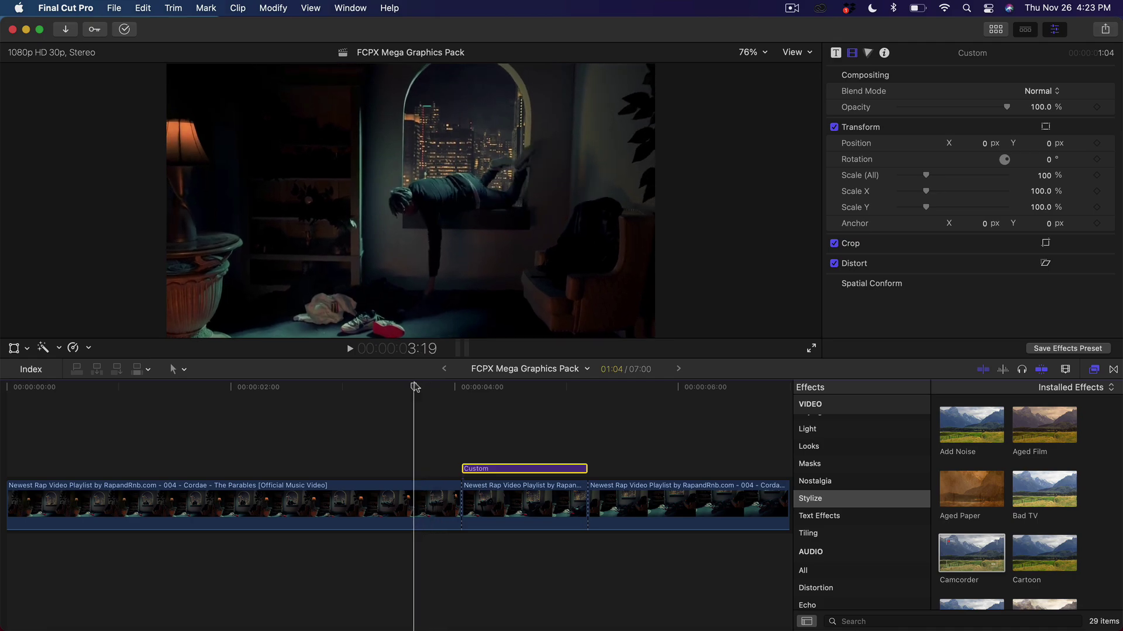